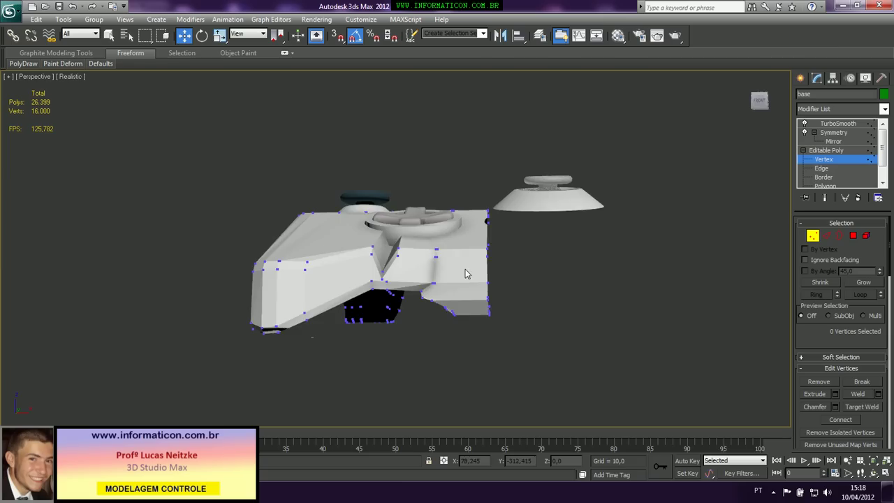
Show the base see-through with edged faces from the front and select the vertices at the lower corner beside the notch.
{"action": "scroll", "coordinate": [457, 217], "scroll_direction": "up", "scroll_amount": 3}
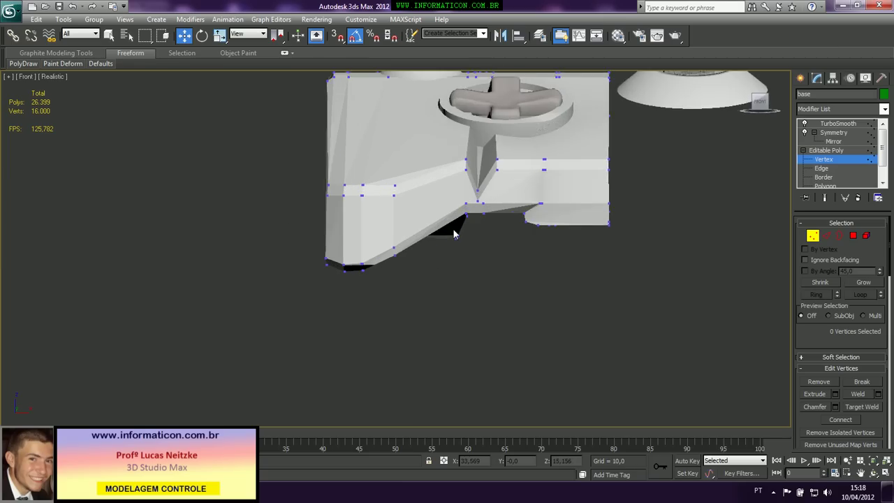
{"action": "scroll", "coordinate": [442, 214], "scroll_direction": "up", "scroll_amount": 2}
{"action": "key", "text": "F4"}
{"action": "middle_click_drag", "start_coordinate": [539, 212], "coordinate": [497, 211]}
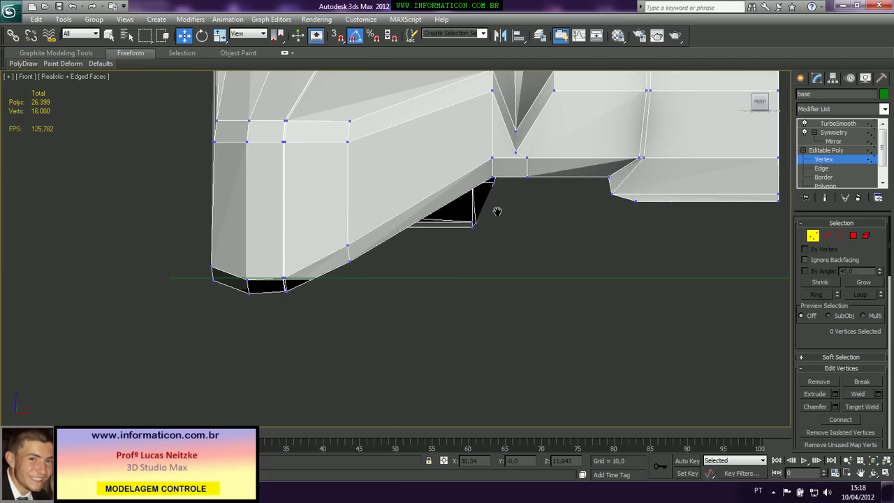
{"action": "key", "text": "alt+x"}
{"action": "key", "text": "alt+x"}
{"action": "key", "text": "alt+x"}
{"action": "left_click_drag", "start_coordinate": [491, 159], "coordinate": [514, 173]}
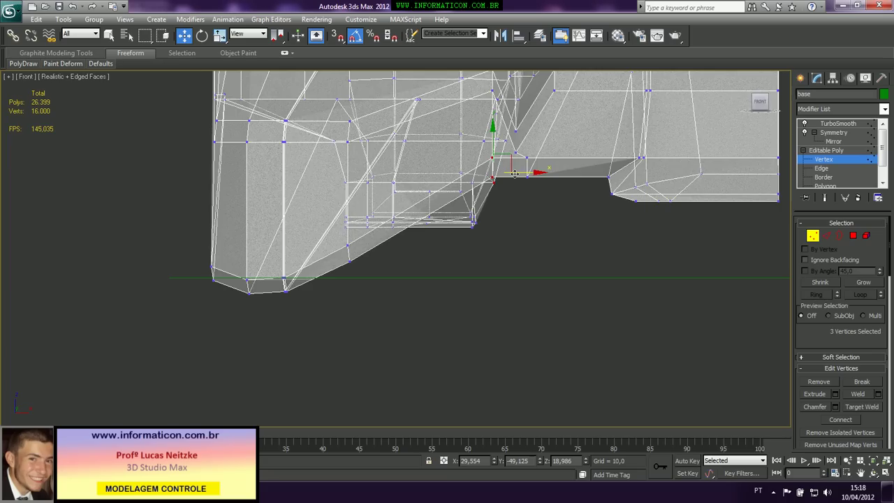
Restrict the selection to the four front vertices below the notch and move them down about 0.7 units.
{"action": "key", "text": "alt+x"}
{"action": "key", "text": "p"}
{"action": "scroll", "coordinate": [511, 191], "scroll_direction": "down", "scroll_amount": 4}
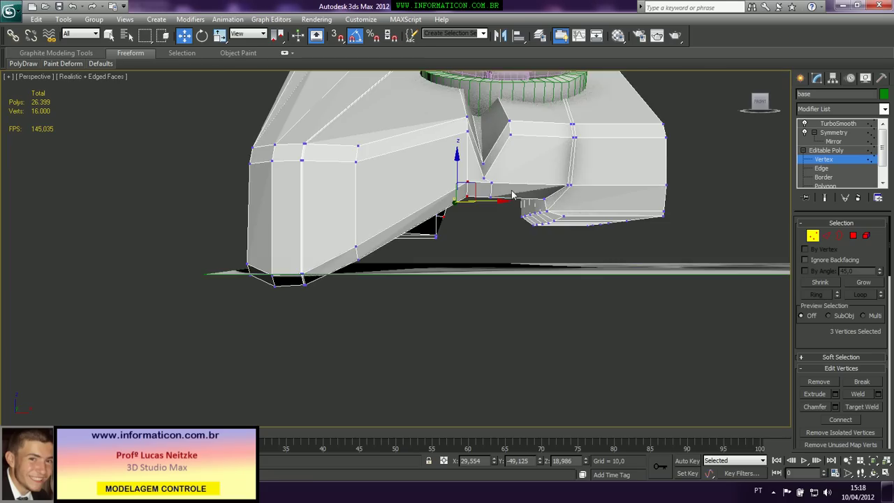
{"action": "middle_click_drag", "start_coordinate": [497, 198], "coordinate": [501, 236], "text": "alt"}
{"action": "left_click_drag", "start_coordinate": [510, 286], "coordinate": [460, 250], "text": "alt"}
{"action": "mouse_move", "coordinate": [463, 269]}
{"action": "middle_mouse_down", "text": "alt"}
{"action": "mouse_move", "coordinate": [463, 236]}
{"action": "mouse_move", "coordinate": [455, 266]}
{"action": "middle_mouse_up", "text": "alt"}
{"action": "left_click", "coordinate": [465, 146], "text": "ctrl"}
{"action": "left_click", "coordinate": [468, 161], "text": "ctrl"}
{"action": "middle_click_drag", "start_coordinate": [475, 166], "coordinate": [447, 185], "text": "alt"}
{"action": "key", "text": "f"}
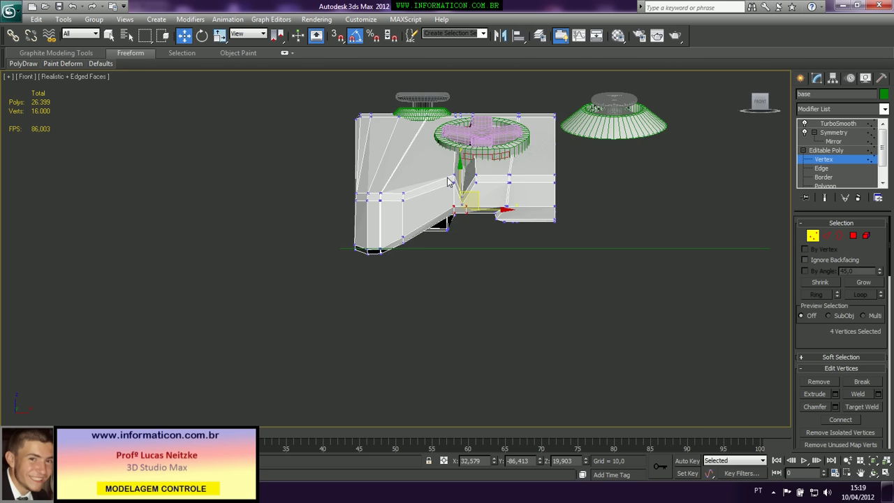
{"action": "key", "text": "z"}
{"action": "scroll", "coordinate": [457, 186], "scroll_direction": "down", "scroll_amount": 7}
{"action": "mouse_move", "coordinate": [403, 224]}
{"action": "left_mouse_down"}
{"action": "mouse_move", "coordinate": [409, 237]}
{"action": "mouse_move", "coordinate": [401, 234]}
{"action": "left_mouse_up"}
{"action": "scroll", "coordinate": [410, 238], "scroll_direction": "down", "scroll_amount": 6}
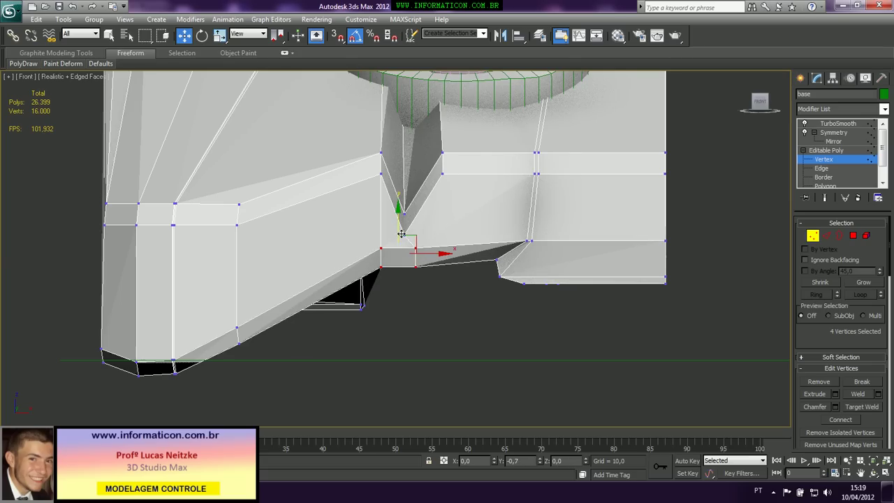
Raise the two vertices at the notch's lower tip until they line up with the neighbouring edge rows.
{"action": "middle_click_drag", "start_coordinate": [402, 238], "coordinate": [430, 277], "text": "alt"}
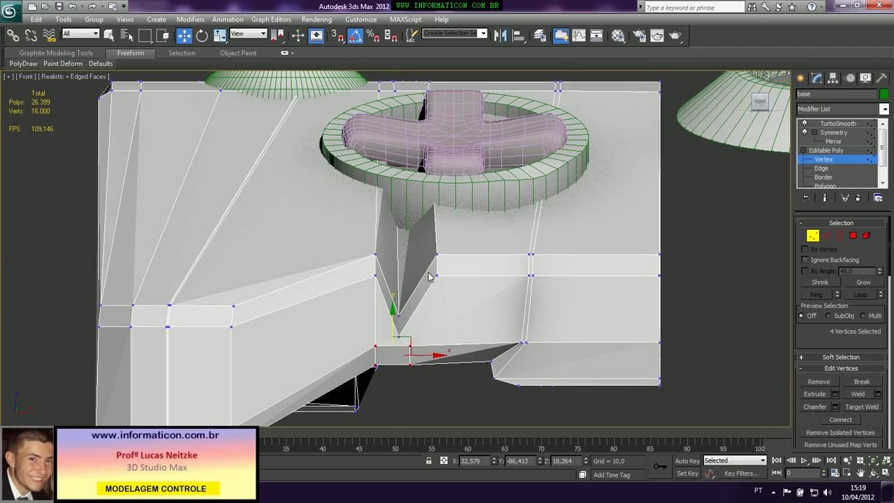
{"action": "left_click", "coordinate": [398, 313]}
{"action": "left_click_drag", "start_coordinate": [398, 271], "coordinate": [403, 242]}
{"action": "scroll", "coordinate": [377, 338], "scroll_direction": "down", "scroll_amount": 4}
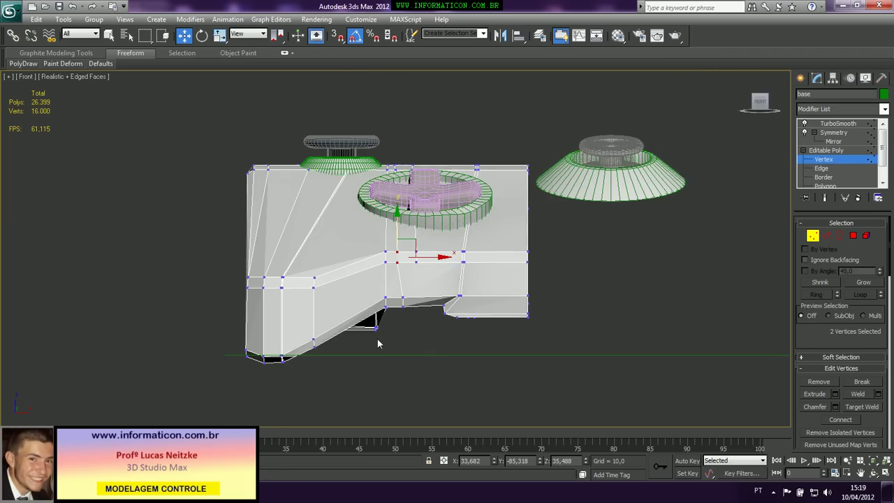
{"action": "scroll", "coordinate": [377, 339], "scroll_direction": "up", "scroll_amount": 1}
Select only the two upper vertices at the outer front corner of the grip.
{"action": "left_click", "coordinate": [291, 397]}
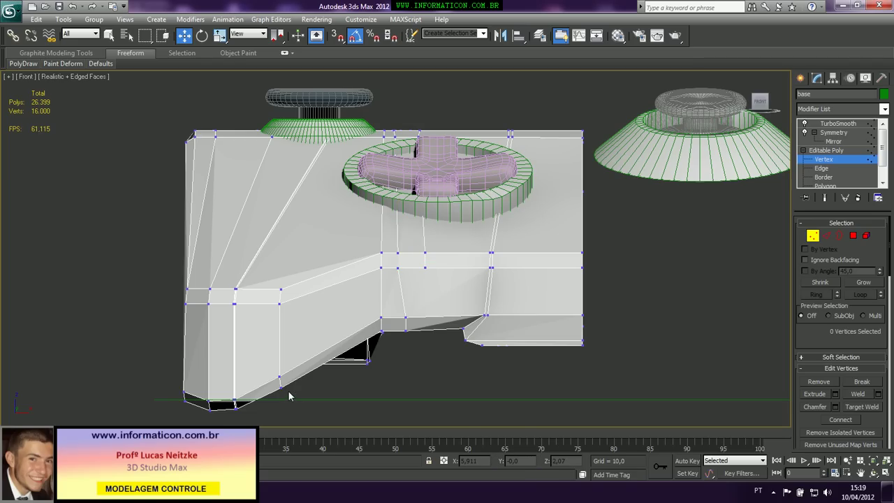
{"action": "key", "text": "alt+x"}
{"action": "key", "text": "alt+x"}
{"action": "left_click_drag", "start_coordinate": [272, 374], "coordinate": [295, 379]}
{"action": "key", "text": "alt+x"}
{"action": "left_click_drag", "start_coordinate": [146, 246], "coordinate": [202, 328]}
{"action": "mouse_move", "coordinate": [213, 277]}
{"action": "left_mouse_down"}
{"action": "mouse_move", "coordinate": [192, 278]}
{"action": "mouse_move", "coordinate": [223, 280]}
{"action": "left_mouse_up"}
{"action": "key", "text": "alt+x"}
{"action": "key", "text": "alt+x"}
{"action": "key", "text": "p"}
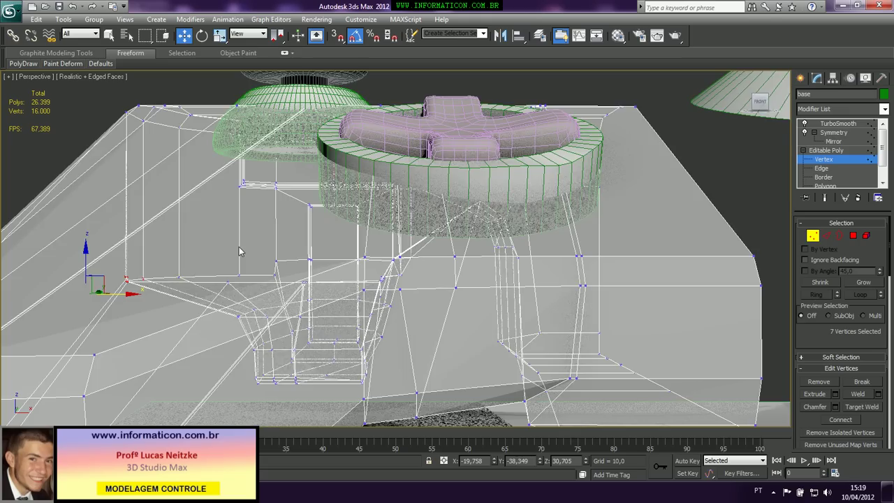
{"action": "scroll", "coordinate": [242, 251], "scroll_direction": "down", "scroll_amount": 5}
{"action": "middle_click_drag", "start_coordinate": [242, 252], "coordinate": [260, 236], "text": "alt"}
{"action": "left_click_drag", "start_coordinate": [260, 232], "coordinate": [323, 290], "text": "alt"}
{"action": "middle_click_drag", "start_coordinate": [327, 275], "coordinate": [313, 286], "text": "alt"}
Move the two corner vertices outward along X to about -23.97 and turn off the see-through display.
{"action": "key", "text": "f"}
{"action": "key", "text": "z"}
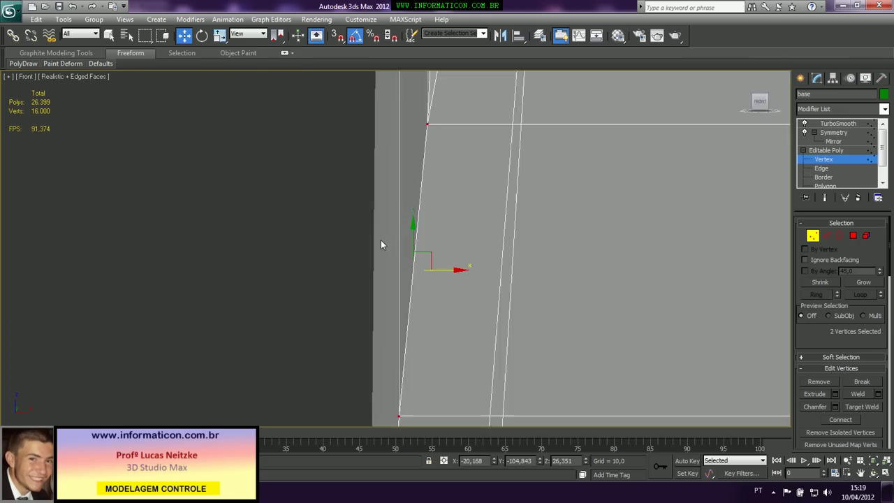
{"action": "scroll", "coordinate": [433, 264], "scroll_direction": "down", "scroll_amount": 5}
{"action": "scroll", "coordinate": [434, 257], "scroll_direction": "down", "scroll_amount": 8}
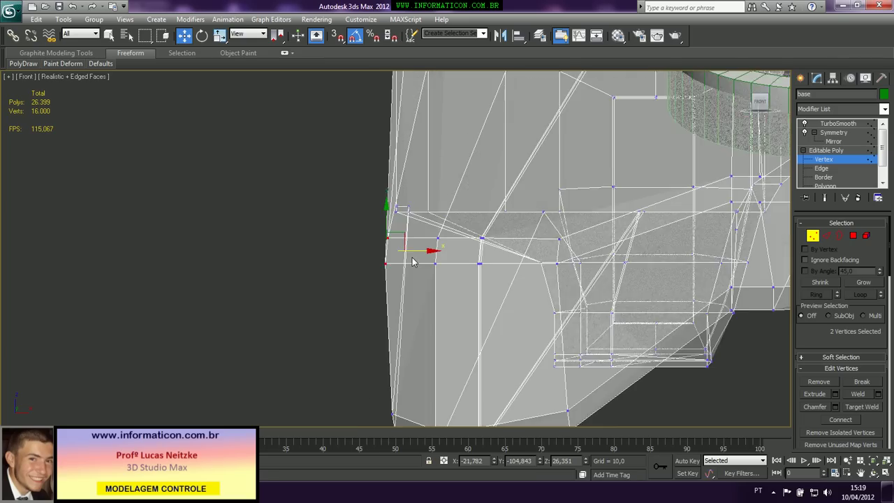
{"action": "left_click_drag", "start_coordinate": [419, 251], "coordinate": [414, 249]}
{"action": "key", "text": "t"}
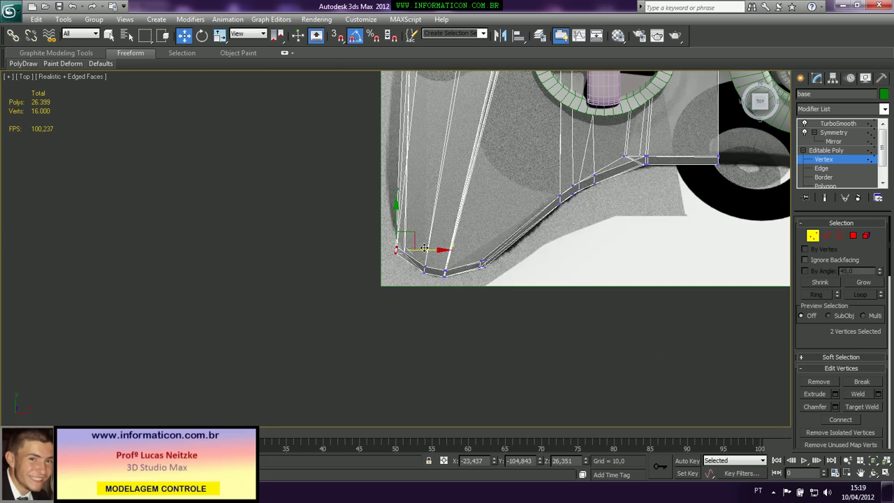
{"action": "left_click_drag", "start_coordinate": [422, 251], "coordinate": [397, 247]}
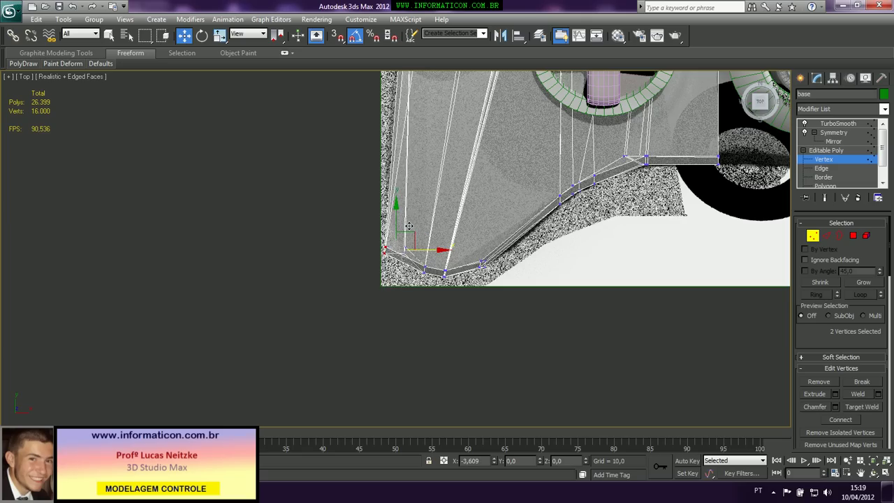
{"action": "key", "text": "alt+x"}
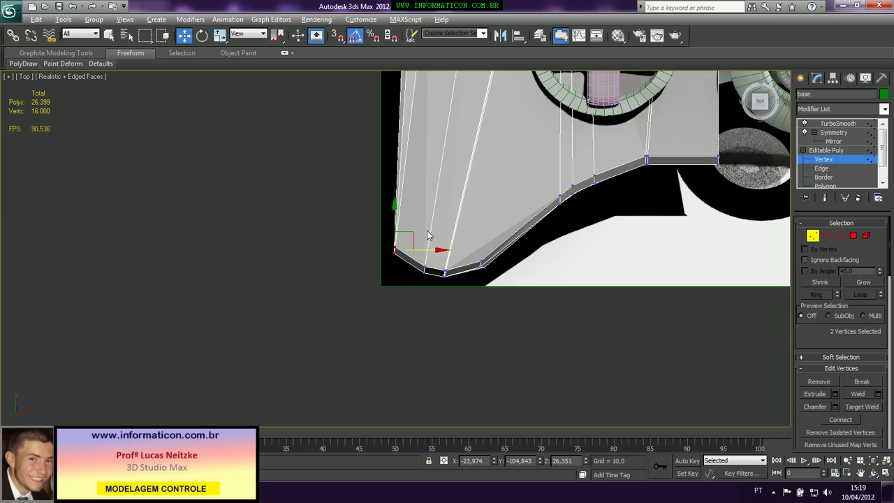
Extend the selection to all four vertices at the outer corner of the grip tip.
{"action": "key", "text": "p"}
{"action": "middle_click_drag", "start_coordinate": [421, 245], "coordinate": [474, 201], "text": "alt"}
{"action": "left_click", "coordinate": [426, 239]}
{"action": "key", "text": "ctrl+z"}
{"action": "mouse_move", "coordinate": [421, 234]}
{"action": "left_mouse_down"}
{"action": "mouse_move", "coordinate": [442, 216]}
{"action": "mouse_move", "coordinate": [412, 232]}
{"action": "left_mouse_up"}
{"action": "left_click_drag", "start_coordinate": [411, 322], "coordinate": [411, 322], "text": "ctrl"}
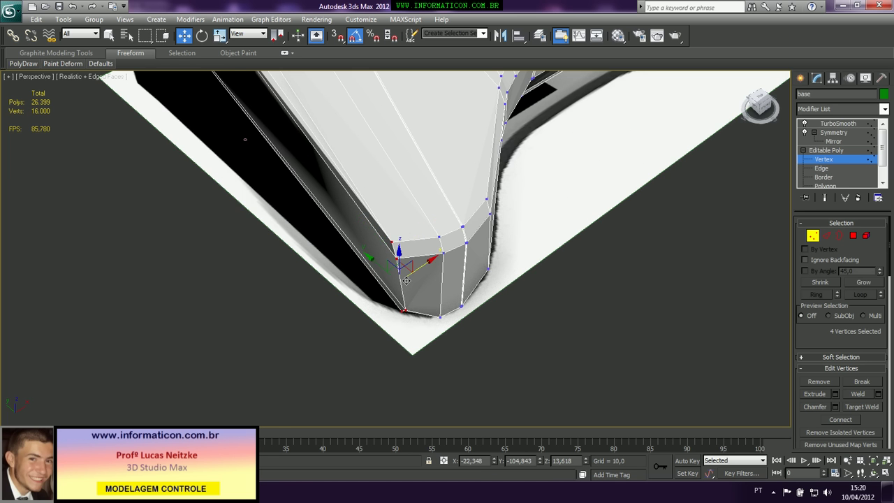
Shift the four outer corner vertices inward from the top to about X -21.83, Y -102.12.
{"action": "scroll", "coordinate": [411, 322], "scroll_direction": "down", "scroll_amount": 6}
{"action": "middle_click_drag", "start_coordinate": [403, 268], "coordinate": [423, 241], "text": "alt"}
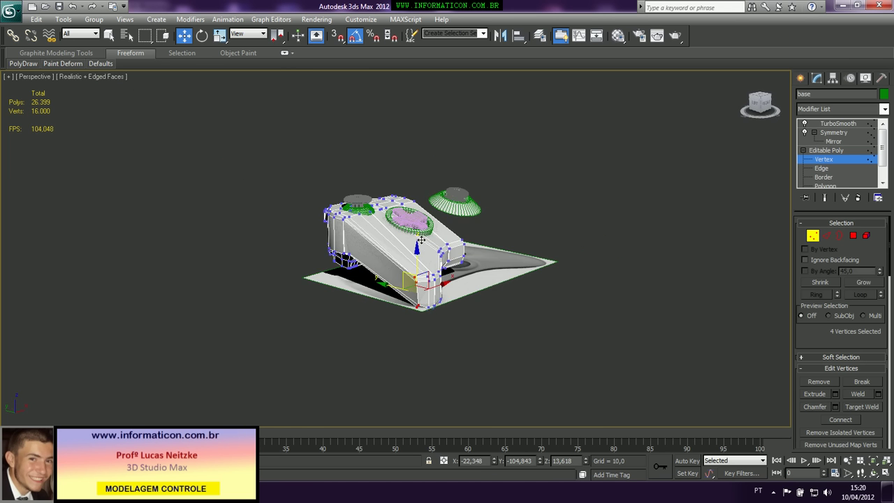
{"action": "key", "text": "t"}
{"action": "key", "text": "z"}
{"action": "scroll", "coordinate": [378, 281], "scroll_direction": "down", "scroll_amount": 5}
{"action": "scroll", "coordinate": [375, 285], "scroll_direction": "down", "scroll_amount": 5}
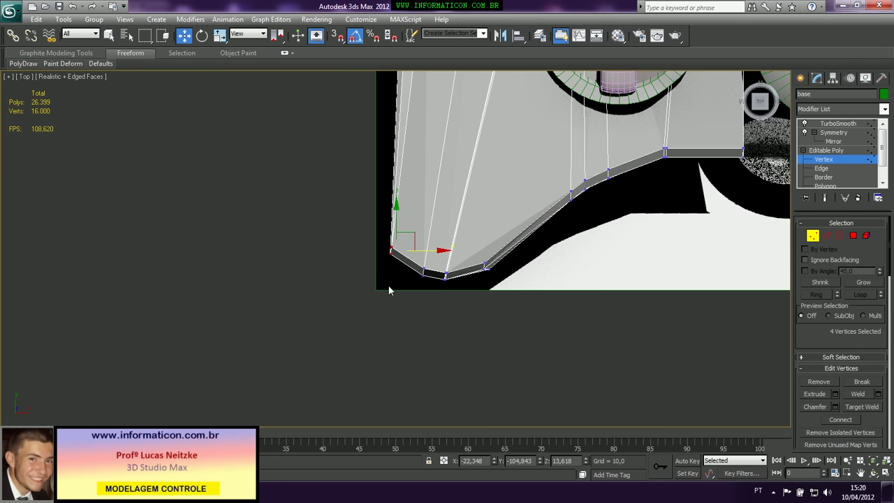
{"action": "scroll", "coordinate": [353, 366], "scroll_direction": "down", "scroll_amount": 2}
{"action": "left_click_drag", "start_coordinate": [353, 366], "coordinate": [354, 358]}
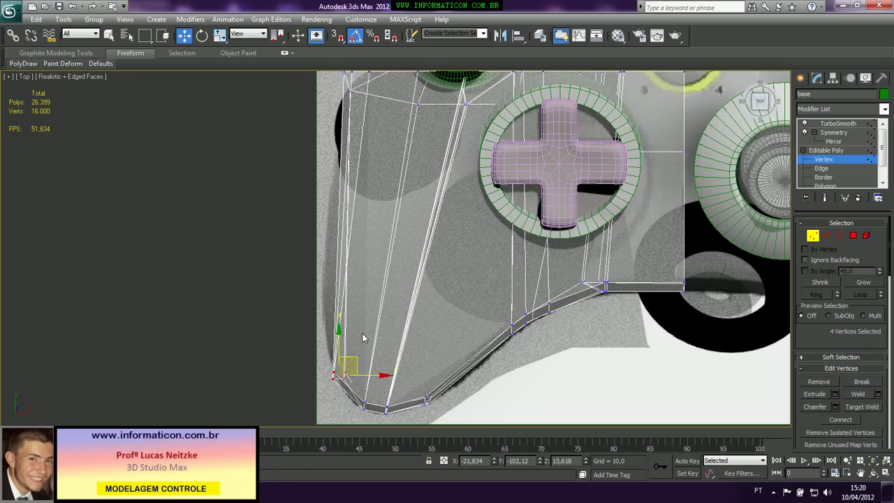
Select the two upper vertices on the outer side of the grip tip and nudge them slightly.
{"action": "key", "text": "p"}
{"action": "key", "text": "z"}
{"action": "scroll", "coordinate": [358, 368], "scroll_direction": "down", "scroll_amount": 8}
{"action": "middle_click_drag", "start_coordinate": [358, 368], "coordinate": [383, 217], "text": "alt"}
{"action": "left_click_drag", "start_coordinate": [384, 217], "coordinate": [395, 237]}
{"action": "middle_click_drag", "start_coordinate": [395, 237], "coordinate": [408, 213], "text": "alt"}
{"action": "left_click", "coordinate": [404, 217]}
{"action": "left_click", "coordinate": [429, 223], "text": "ctrl"}
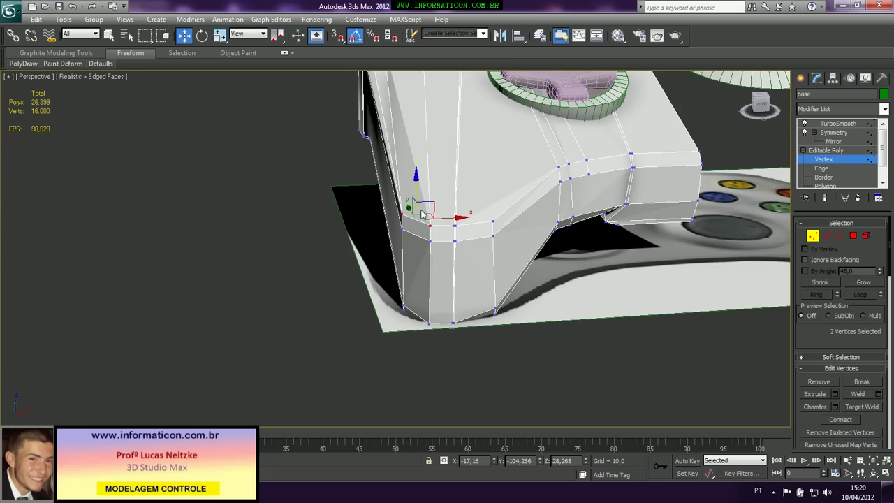
{"action": "left_click_drag", "start_coordinate": [429, 208], "coordinate": [433, 210]}
Nudge the outer underside vertices of the grip tip inward, and select the vertices at the middle of the tip.
{"action": "middle_click_drag", "start_coordinate": [436, 334], "coordinate": [433, 261], "text": "alt"}
{"action": "left_click", "coordinate": [428, 250]}
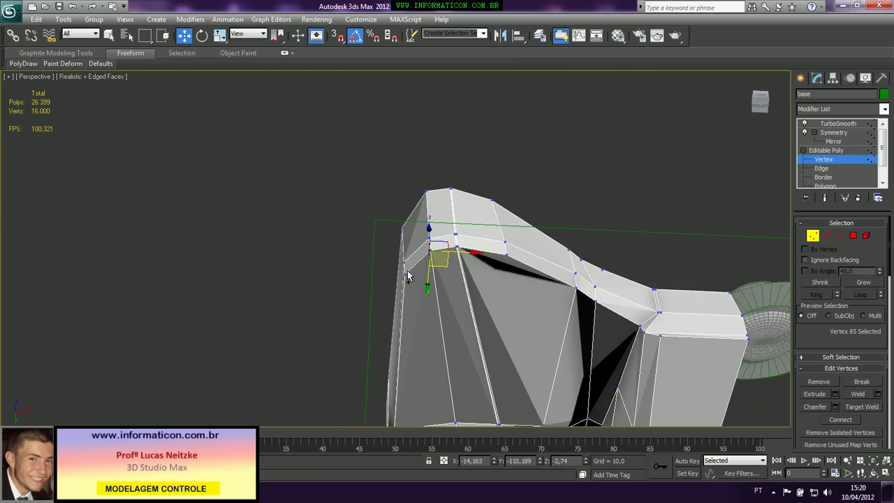
{"action": "left_click", "coordinate": [405, 275], "text": "ctrl"}
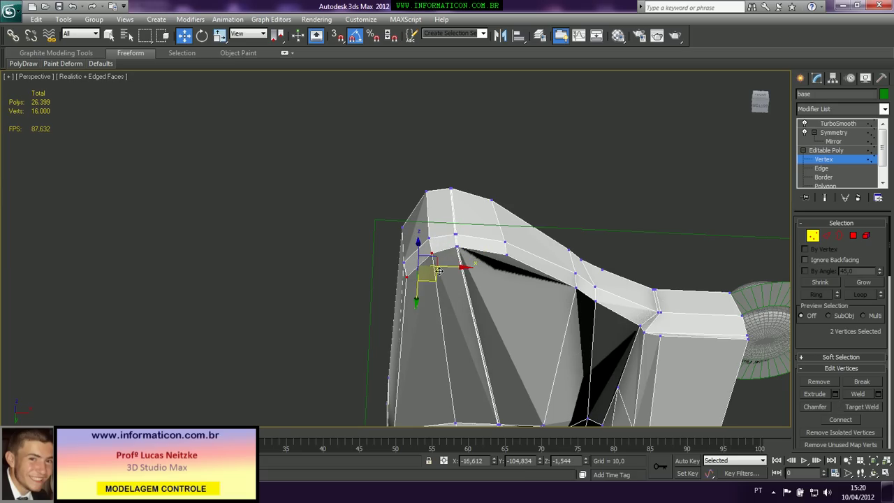
{"action": "key", "text": "alt+x"}
{"action": "left_click", "coordinate": [463, 256]}
{"action": "key", "text": "alt+x"}
{"action": "left_click", "coordinate": [451, 249]}
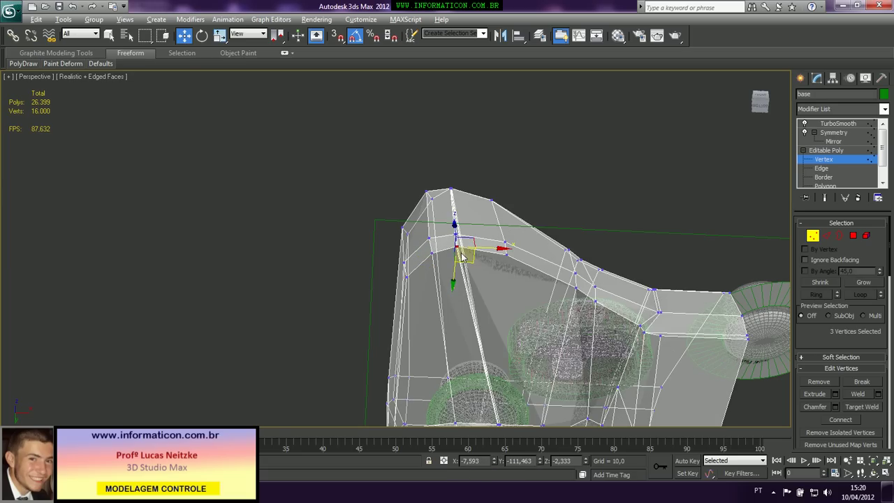
Move the inner underside vertex of the grip tip along Y to about -106.89.
{"action": "middle_click_drag", "start_coordinate": [469, 266], "coordinate": [527, 230], "text": "alt"}
{"action": "left_click", "coordinate": [518, 302]}
{"action": "left_click", "coordinate": [517, 277]}
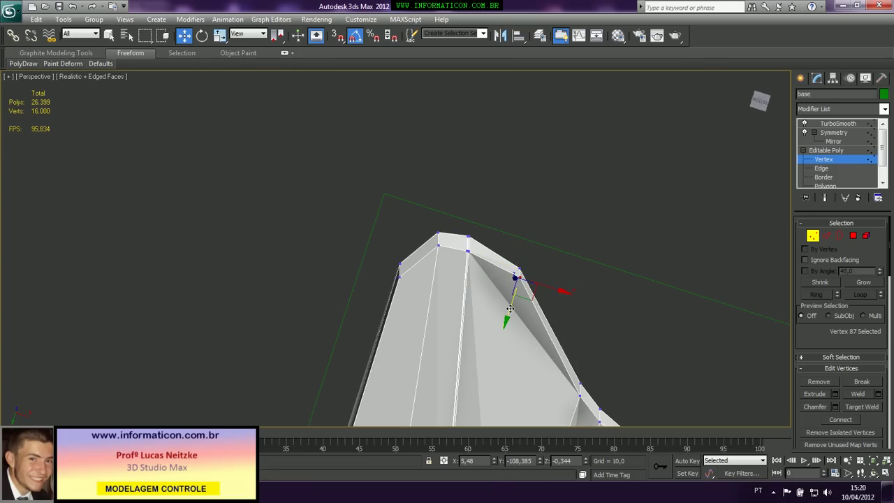
{"action": "left_click_drag", "start_coordinate": [510, 308], "coordinate": [511, 312]}
{"action": "middle_click_drag", "start_coordinate": [510, 312], "coordinate": [368, 177]}
{"action": "left_click_drag", "start_coordinate": [342, 167], "coordinate": [343, 167]}
{"action": "middle_click_drag", "start_coordinate": [382, 181], "coordinate": [339, 176], "text": "alt"}
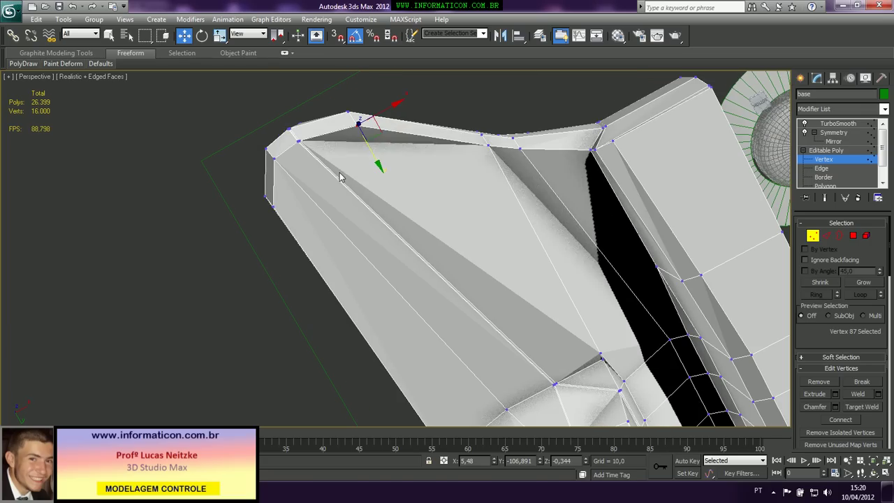
{"action": "left_click_drag", "start_coordinate": [376, 160], "coordinate": [375, 181]}
Preview the smoothed, mirrored controller without edge lines, and return to the low-poly half.
{"action": "left_click", "coordinate": [824, 198]}
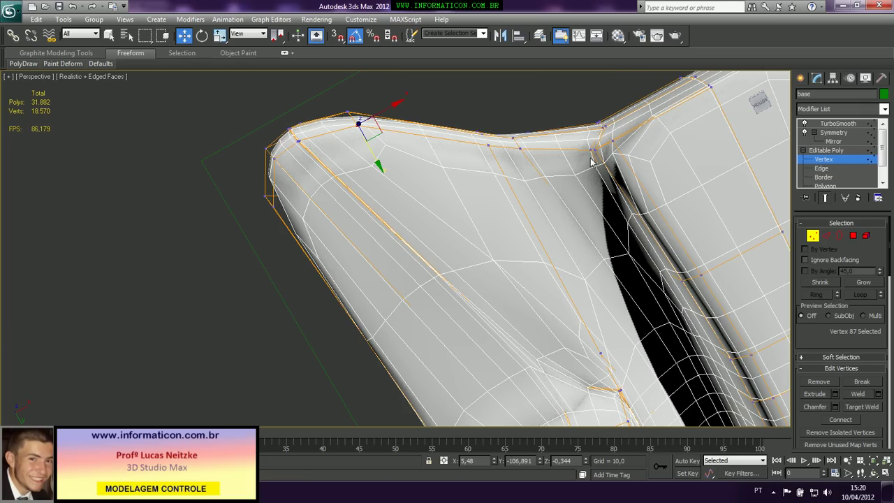
{"action": "key", "text": "F4"}
{"action": "middle_click_drag", "start_coordinate": [419, 144], "coordinate": [445, 217], "text": "alt"}
{"action": "middle_click_drag", "start_coordinate": [352, 125], "coordinate": [435, 209]}
{"action": "scroll", "coordinate": [435, 208], "scroll_direction": "down", "scroll_amount": 5}
{"action": "middle_click_drag", "start_coordinate": [259, 166], "coordinate": [347, 241]}
{"action": "scroll", "coordinate": [301, 207], "scroll_direction": "up", "scroll_amount": 5}
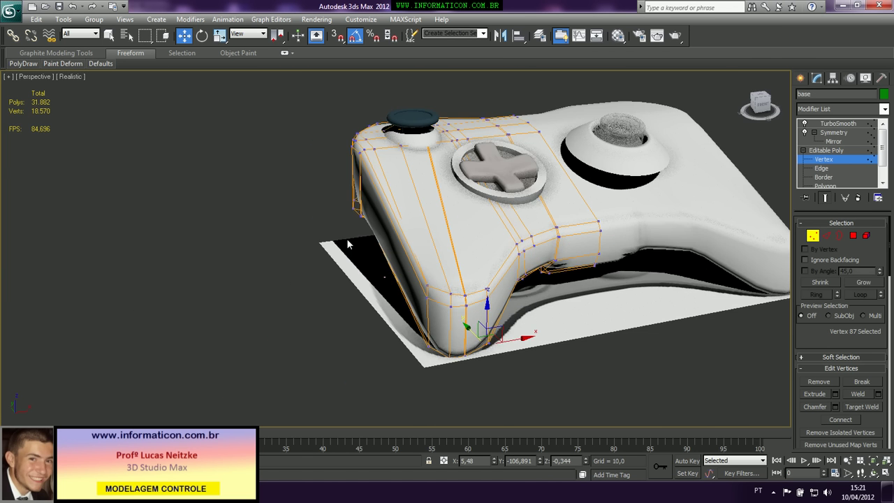
{"action": "left_click", "coordinate": [825, 197]}
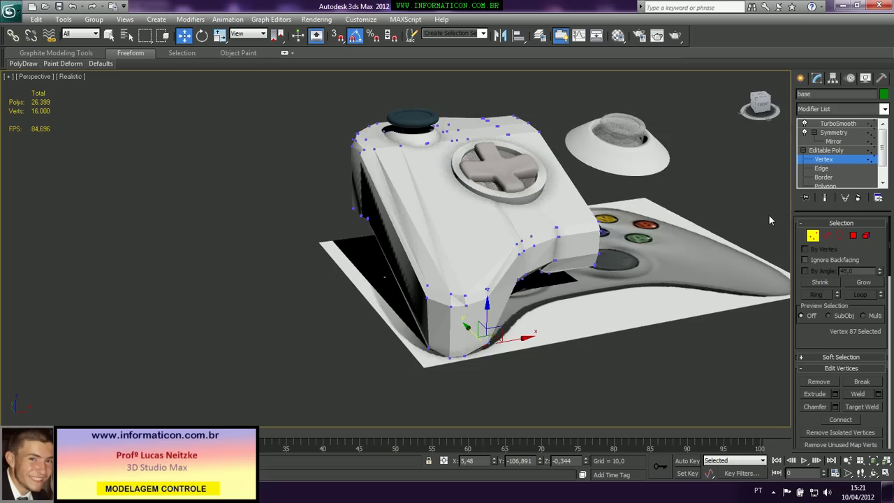
Show edged faces and select the ring of lengthwise edges along the grip's outer side in Edge mode.
{"action": "middle_click_drag", "start_coordinate": [769, 215], "coordinate": [657, 225], "text": "alt"}
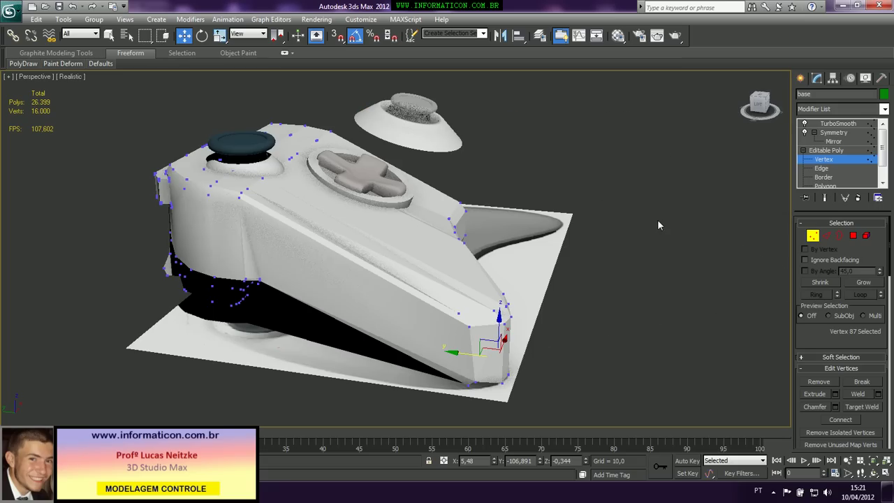
{"action": "key", "text": "F4"}
{"action": "left_click", "coordinate": [826, 236]}
{"action": "left_click", "coordinate": [449, 299]}
{"action": "left_click", "coordinate": [816, 294]}
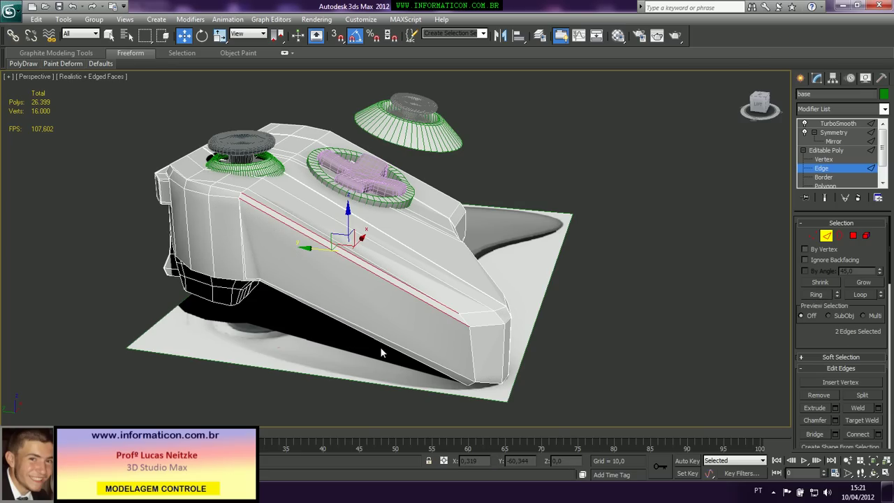
{"action": "left_click", "coordinate": [384, 340], "text": "ctrl"}
{"action": "left_click", "coordinate": [830, 295]}
{"action": "middle_click_drag", "start_coordinate": [181, 294], "coordinate": [156, 303], "text": "alt"}
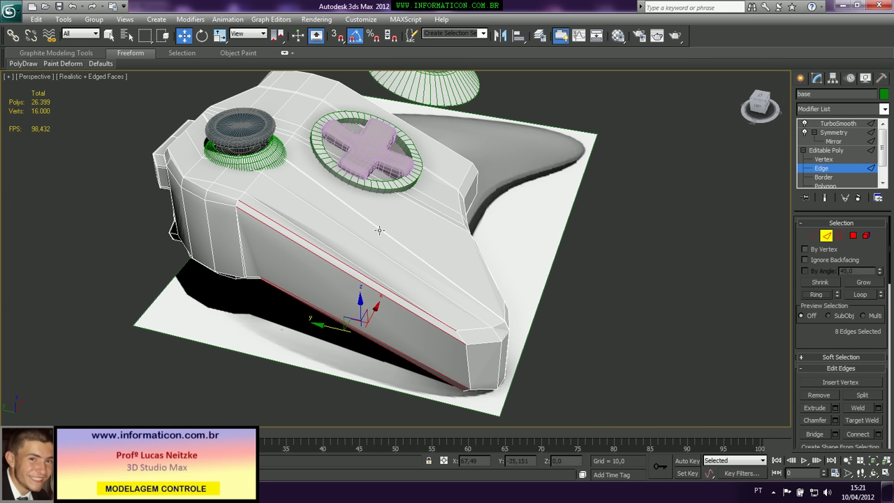
Reduce the selection to four lengthwise edges on the grip's outer side and connect them with 3 segments.
{"action": "middle_click_drag", "start_coordinate": [340, 253], "coordinate": [324, 123], "text": "alt"}
{"action": "left_click", "coordinate": [398, 310]}
{"action": "middle_click_drag", "start_coordinate": [399, 310], "coordinate": [374, 427], "text": "alt"}
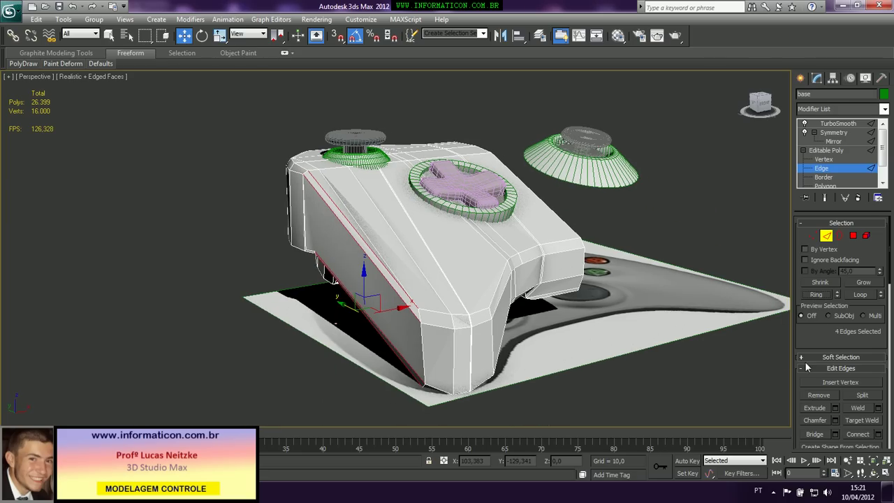
{"action": "left_click", "coordinate": [879, 435]}
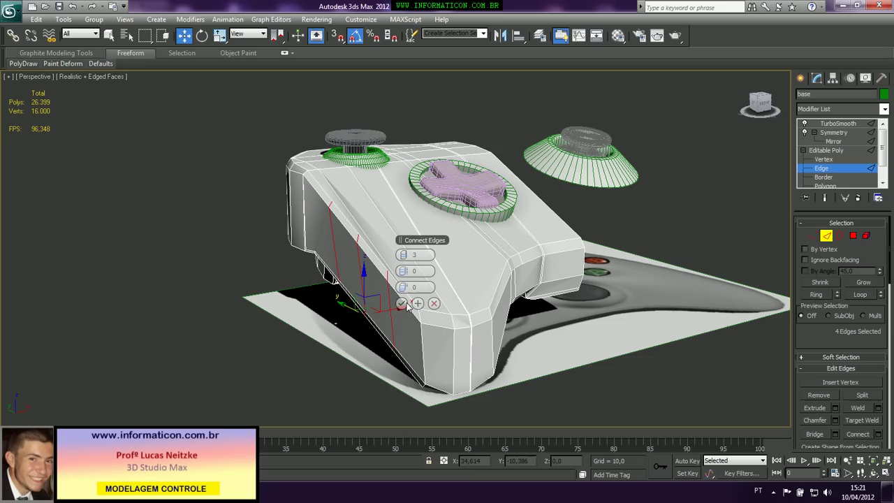
{"action": "left_click", "coordinate": [403, 304]}
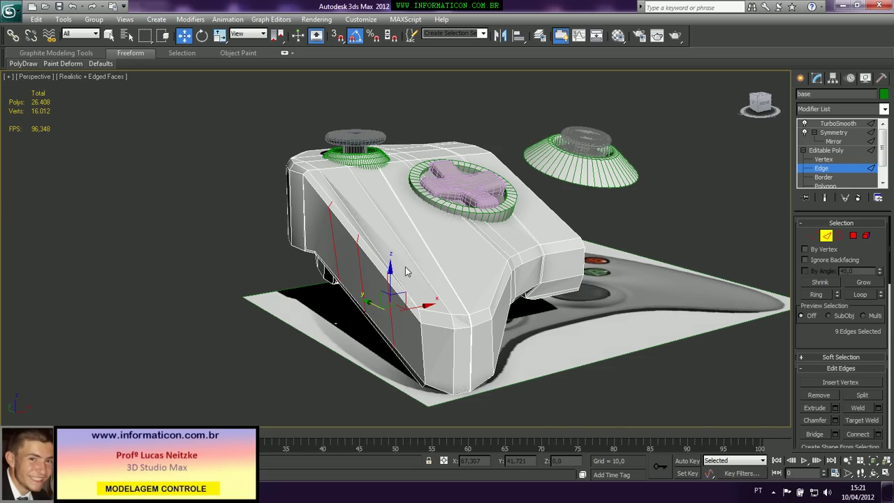
In the Top view, move the selected edges on the grip's outer side outward along X toward the reference outline.
{"action": "key", "text": "t"}
{"action": "scroll", "coordinate": [408, 246], "scroll_direction": "up", "scroll_amount": 5}
{"action": "scroll", "coordinate": [409, 246], "scroll_direction": "down", "scroll_amount": 5}
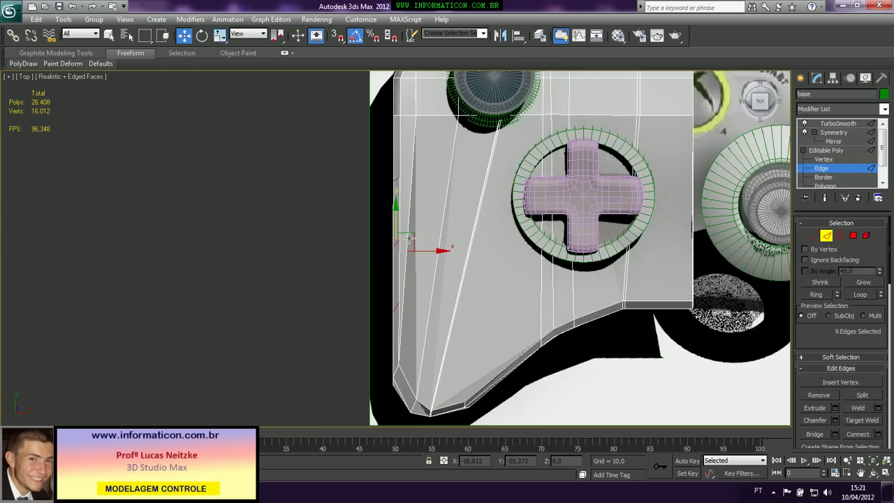
{"action": "middle_click_drag", "start_coordinate": [455, 208], "coordinate": [438, 223]}
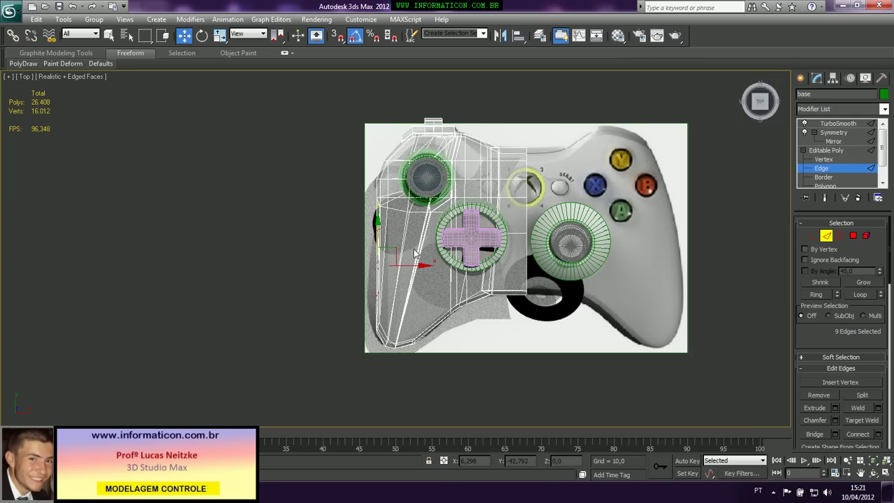
{"action": "left_click_drag", "start_coordinate": [408, 266], "coordinate": [378, 271]}
In Vertex mode, move the vertices along the grip's outer side and beside the analog stick to follow the reference outline.
{"action": "key", "text": "1"}
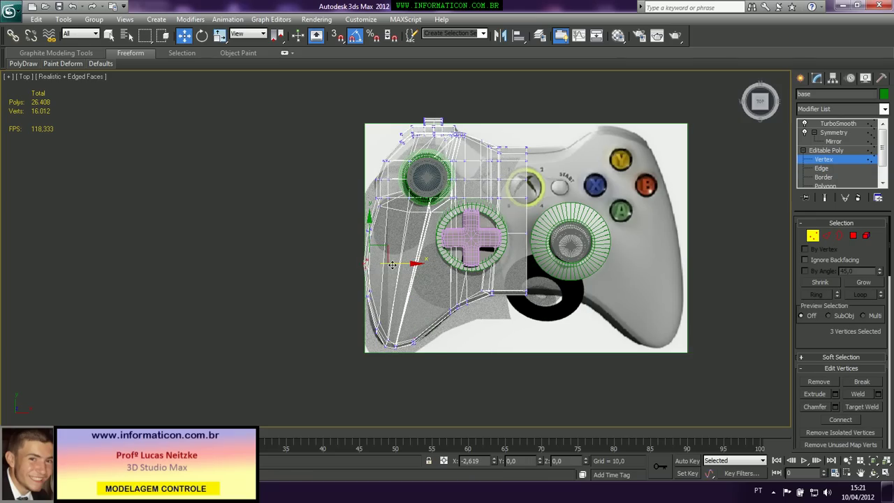
{"action": "left_click_drag", "start_coordinate": [394, 265], "coordinate": [390, 265]}
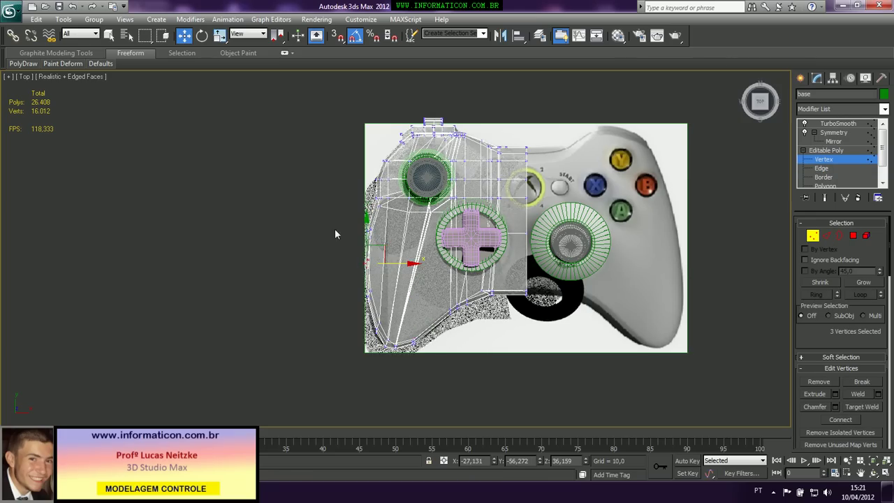
{"action": "left_click_drag", "start_coordinate": [366, 189], "coordinate": [387, 198]}
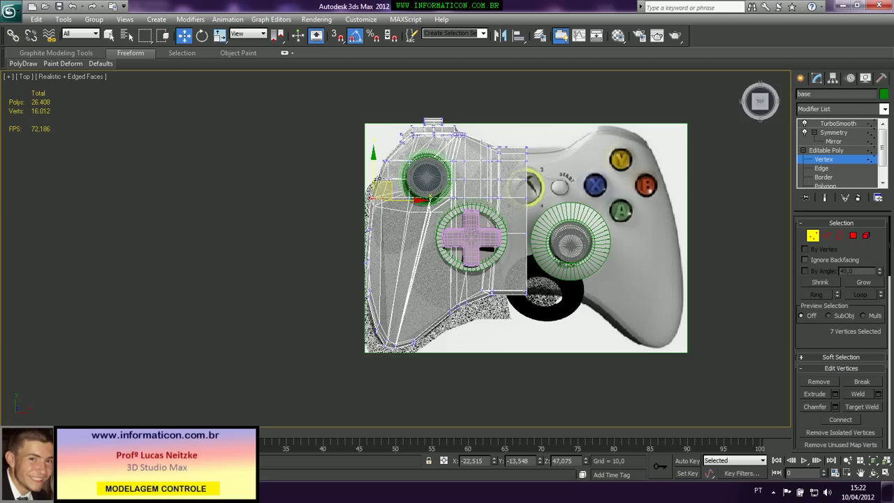
{"action": "left_click_drag", "start_coordinate": [378, 154], "coordinate": [409, 163]}
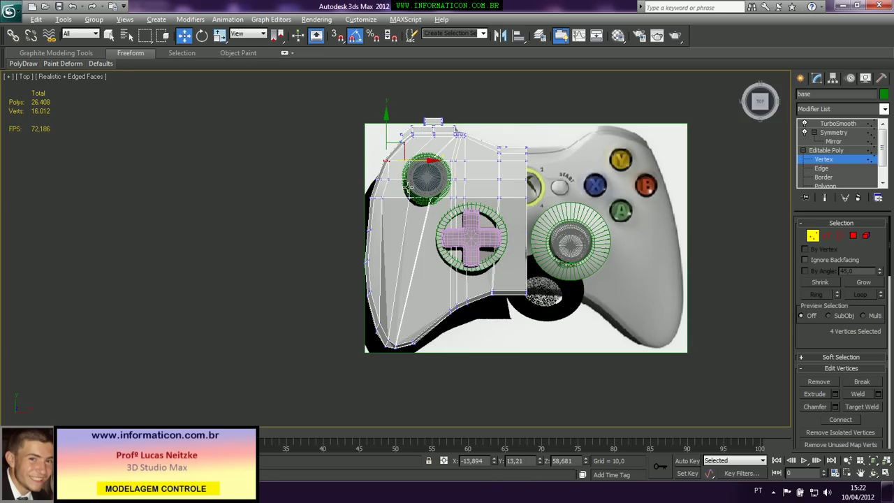
Preview the smoothed, mirrored controller in perspective without edge lines and inspect the grip from the side.
{"action": "key", "text": "p"}
{"action": "key", "text": "z"}
{"action": "middle_click_drag", "start_coordinate": [382, 198], "coordinate": [671, 234], "text": "alt"}
{"action": "scroll", "coordinate": [389, 196], "scroll_direction": "down", "scroll_amount": 5}
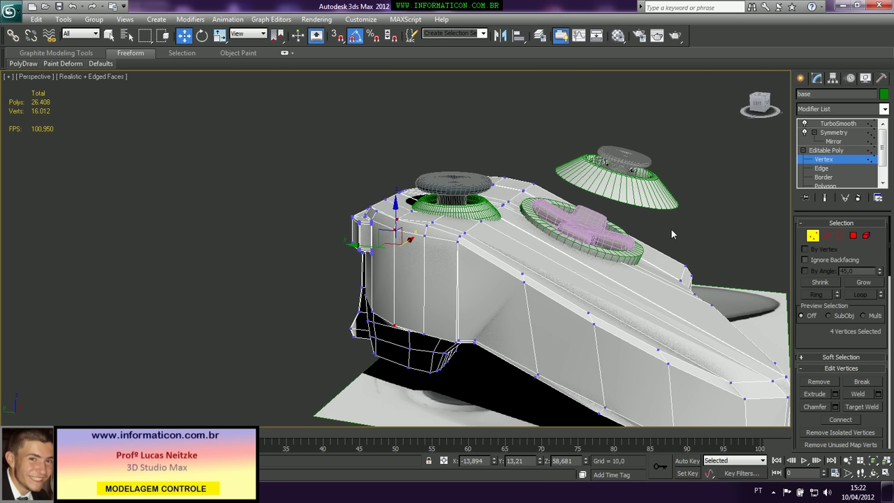
{"action": "left_click", "coordinate": [814, 237]}
{"action": "left_click", "coordinate": [834, 125]}
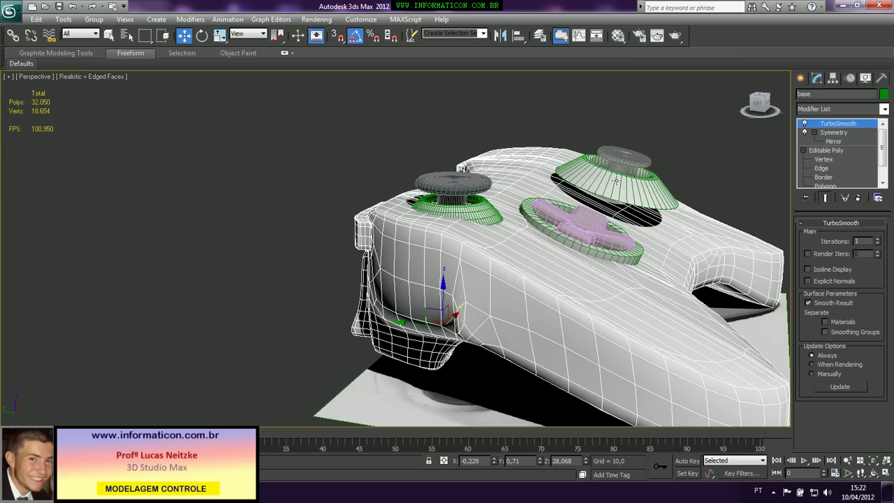
{"action": "key", "text": "F4"}
{"action": "middle_click_drag", "start_coordinate": [505, 209], "coordinate": [373, 223], "text": "alt"}
Return to the base's Editable Poly level with the smoothed end result shown, and view the controller's underside.
{"action": "left_click_drag", "start_coordinate": [884, 156], "coordinate": [885, 189]}
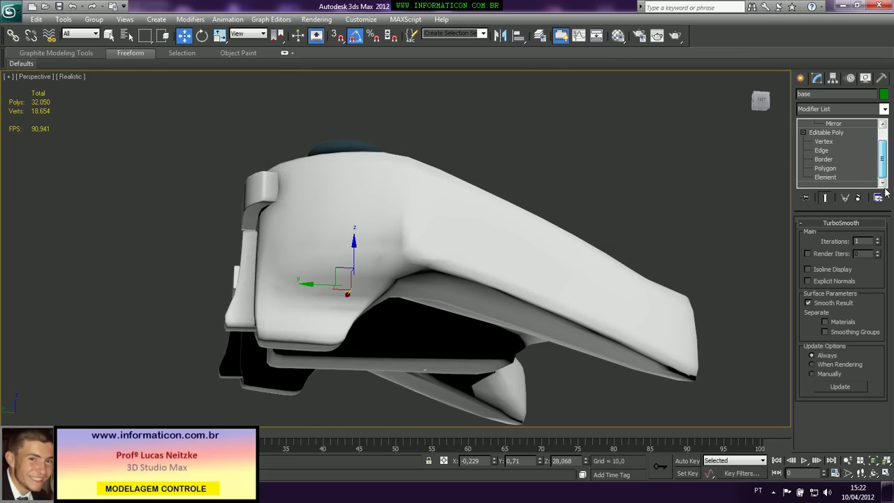
{"action": "left_click", "coordinate": [827, 133]}
{"action": "left_click", "coordinate": [824, 198]}
{"action": "mouse_move", "coordinate": [885, 166]}
{"action": "left_mouse_down"}
{"action": "mouse_move", "coordinate": [885, 198]}
{"action": "mouse_move", "coordinate": [884, 162]}
{"action": "left_mouse_up"}
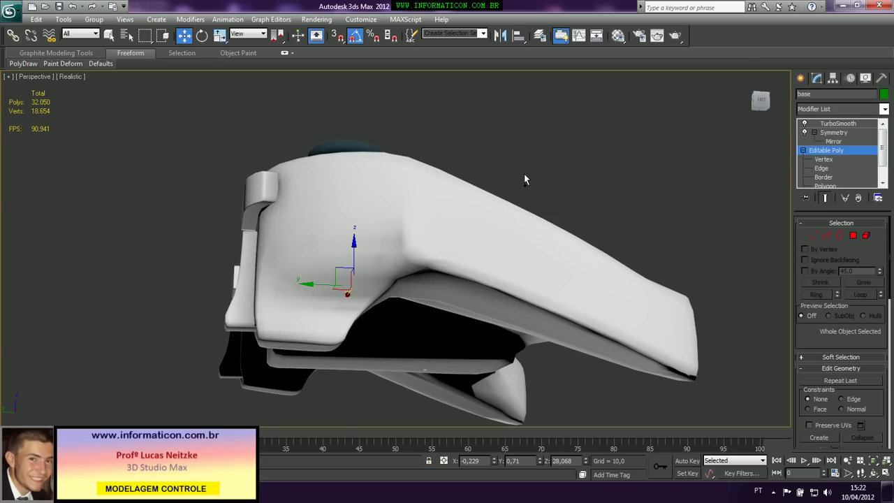
{"action": "scroll", "coordinate": [515, 178], "scroll_direction": "down", "scroll_amount": 4}
{"action": "middle_click_drag", "start_coordinate": [516, 178], "coordinate": [204, 84], "text": "alt"}
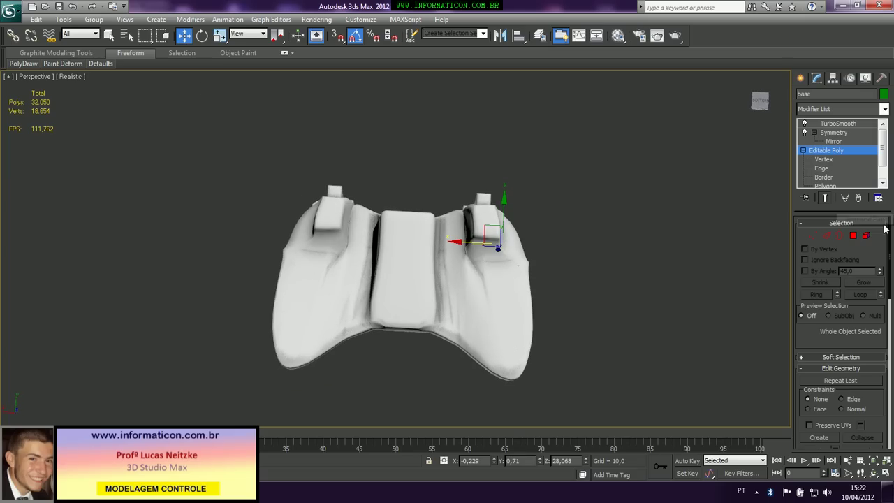
Activate the Relax brush of Paint Deformation and brush over the grip's outer side with size 20 and strength 1.
{"action": "scroll", "coordinate": [887, 238], "scroll_direction": "down", "scroll_amount": 5}
{"action": "mouse_move", "coordinate": [891, 360]}
{"action": "left_mouse_down"}
{"action": "mouse_move", "coordinate": [890, 352]}
{"action": "mouse_move", "coordinate": [892, 365]}
{"action": "left_mouse_up"}
{"action": "scroll", "coordinate": [891, 364], "scroll_direction": "down", "scroll_amount": 5}
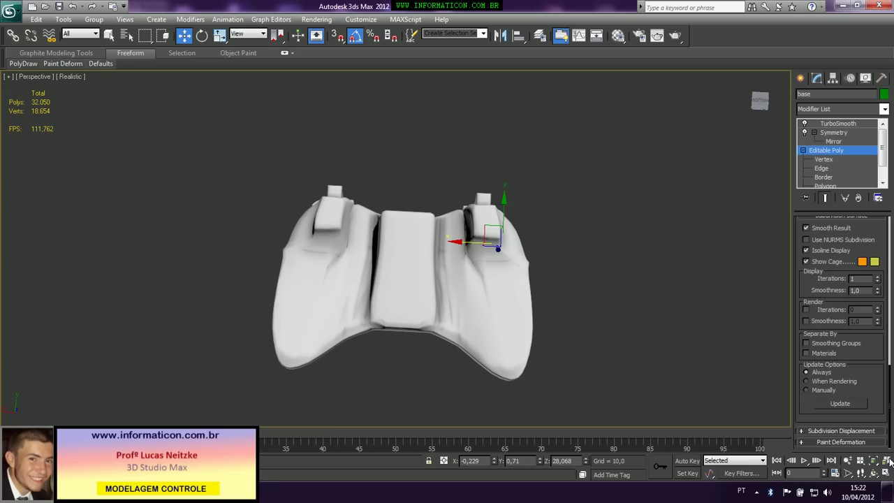
{"action": "scroll", "coordinate": [890, 424], "scroll_direction": "down", "scroll_amount": 5}
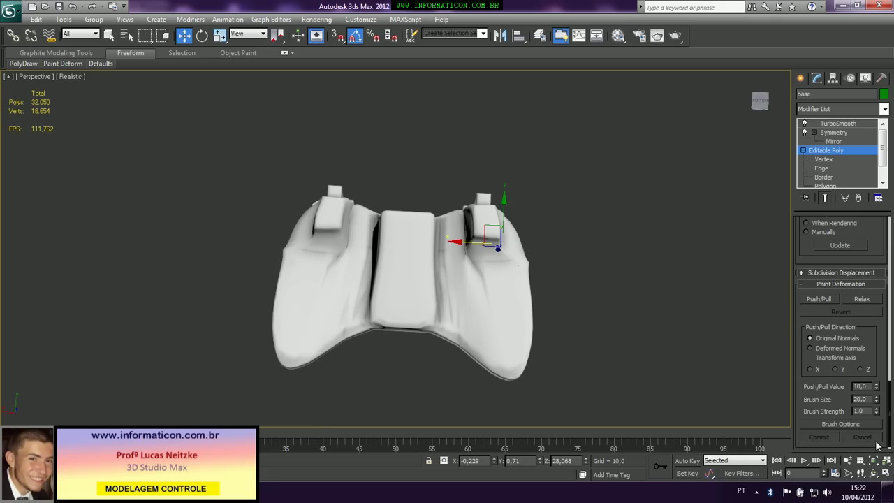
{"action": "left_click", "coordinate": [862, 299]}
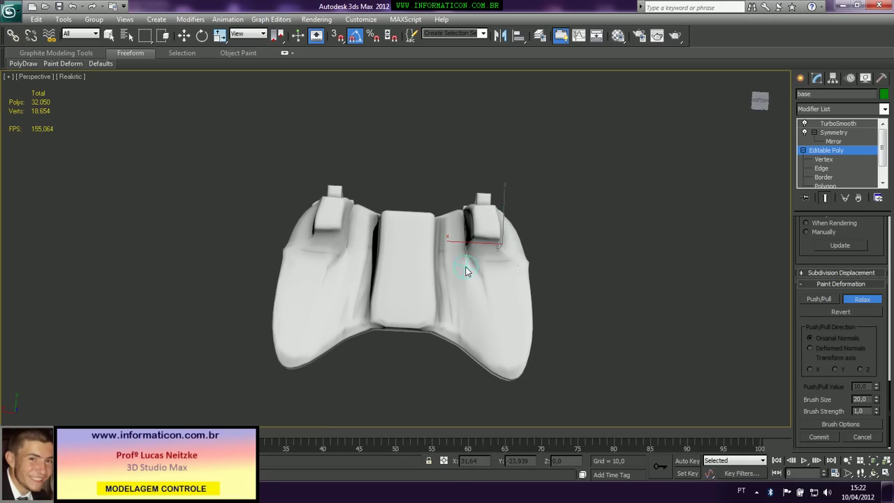
{"action": "left_click_drag", "start_coordinate": [529, 267], "coordinate": [526, 266]}
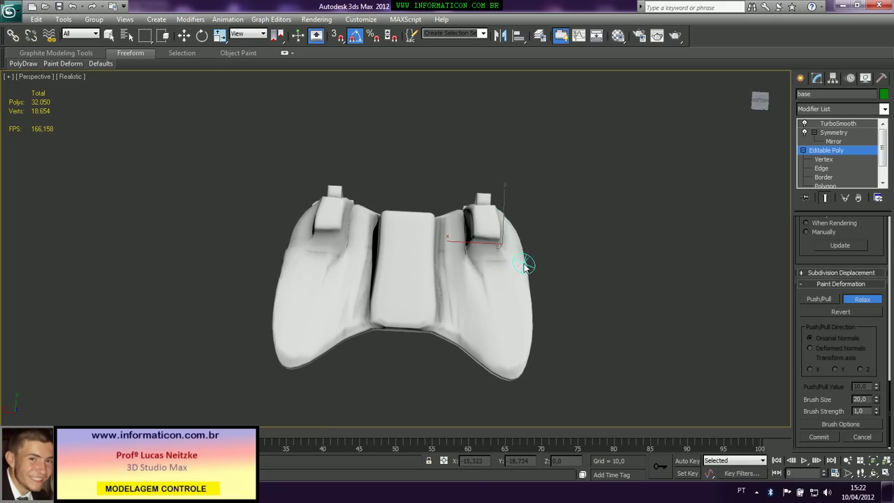
{"action": "mouse_move", "coordinate": [504, 265]}
{"action": "middle_mouse_down", "text": "alt"}
{"action": "mouse_move", "coordinate": [409, 305]}
{"action": "mouse_move", "coordinate": [419, 311]}
{"action": "mouse_move", "coordinate": [469, 231]}
{"action": "middle_mouse_up", "text": "alt"}
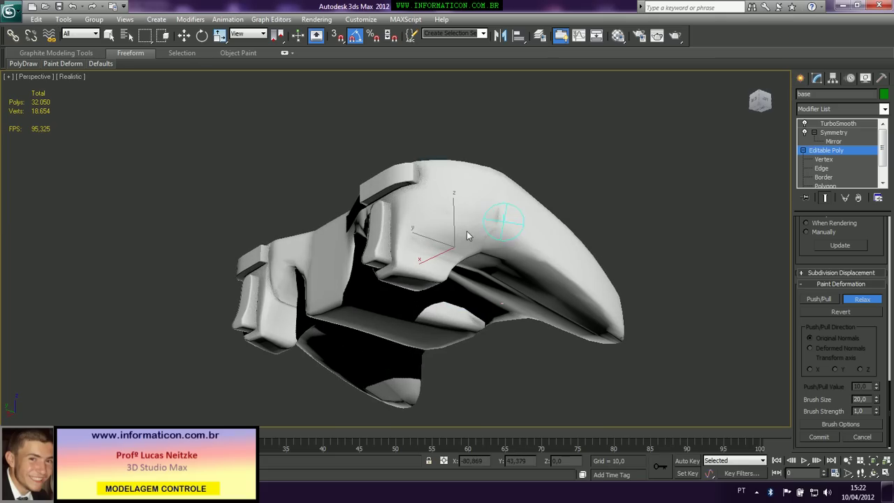
{"action": "mouse_move", "coordinate": [493, 230]}
{"action": "left_mouse_down"}
{"action": "mouse_move", "coordinate": [442, 257]}
{"action": "mouse_move", "coordinate": [480, 222]}
{"action": "mouse_move", "coordinate": [518, 255]}
{"action": "mouse_move", "coordinate": [590, 268]}
{"action": "left_mouse_up"}
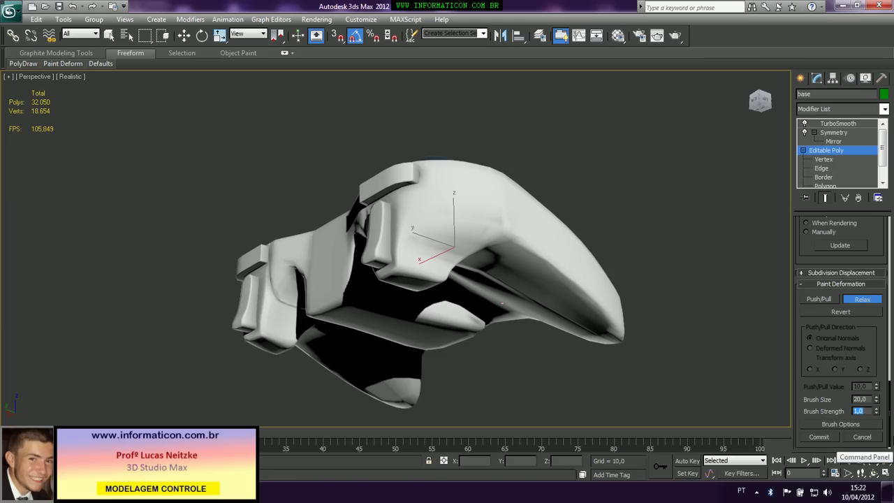
Set the brush strength to 0.7 and relax the grip's outer lower edge down to its tip.
{"action": "type", "text": "7"}
{"action": "key", "text": "Return"}
{"action": "mouse_move", "coordinate": [492, 248]}
{"action": "left_mouse_down"}
{"action": "mouse_move", "coordinate": [507, 235]}
{"action": "mouse_move", "coordinate": [523, 247]}
{"action": "mouse_move", "coordinate": [624, 340]}
{"action": "mouse_move", "coordinate": [605, 337]}
{"action": "left_mouse_up"}
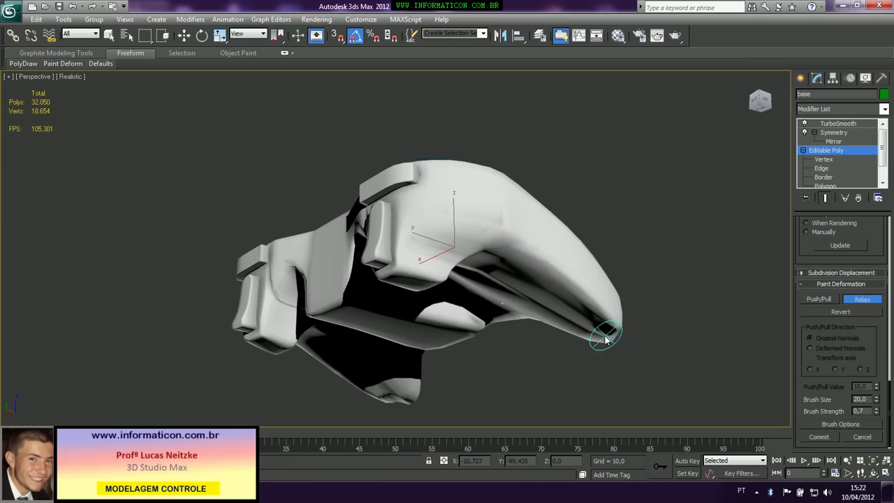
{"action": "mouse_move", "coordinate": [618, 340]}
{"action": "middle_mouse_down", "text": "alt"}
{"action": "mouse_move", "coordinate": [498, 313]}
{"action": "mouse_move", "coordinate": [407, 359]}
{"action": "middle_mouse_up", "text": "alt"}
{"action": "mouse_move", "coordinate": [246, 380]}
{"action": "left_mouse_down"}
{"action": "mouse_move", "coordinate": [252, 412]}
{"action": "mouse_move", "coordinate": [232, 405]}
{"action": "left_mouse_up"}
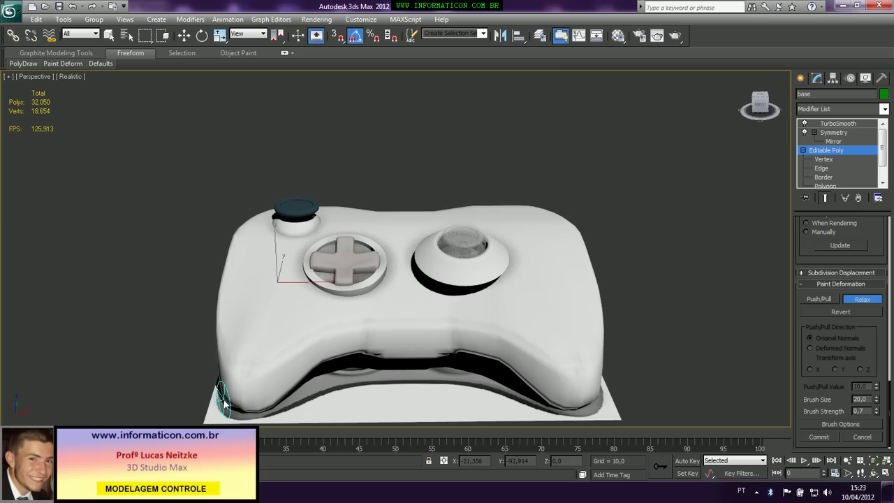
Check the smoothed mesh with and without edge lines and relax the underside of the grip tip.
{"action": "key", "text": "F4"}
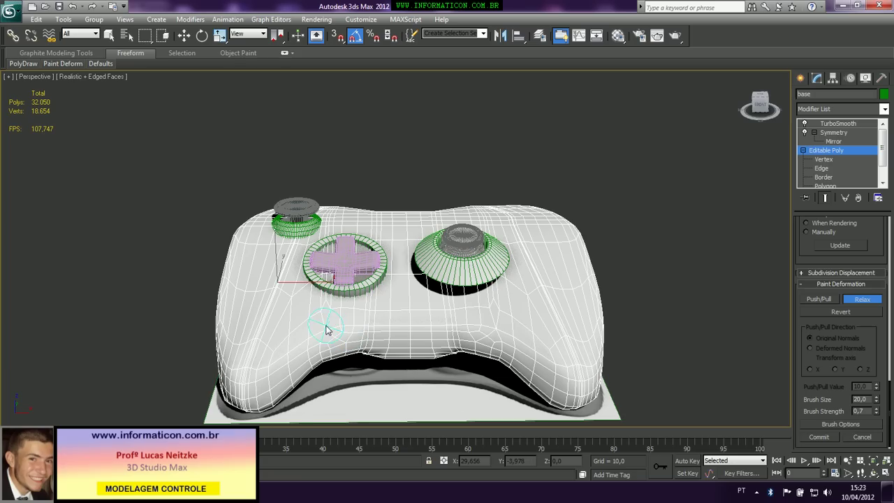
{"action": "key", "text": "F4"}
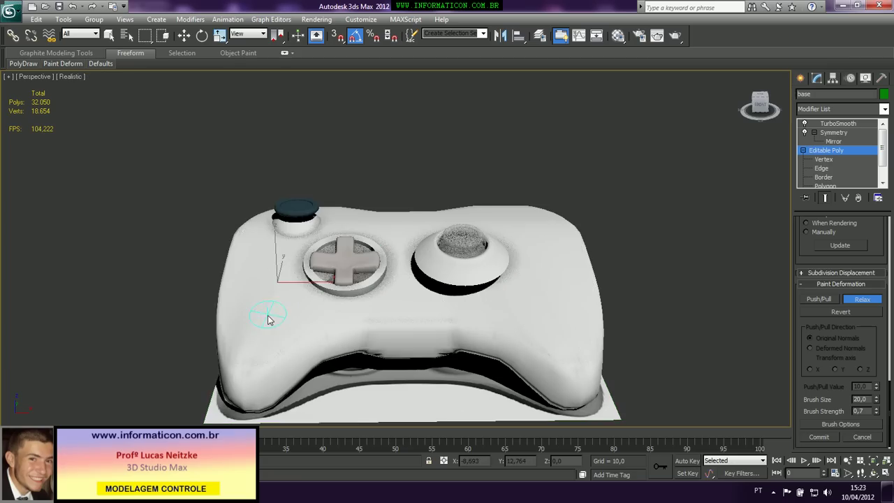
{"action": "middle_click_drag", "start_coordinate": [255, 323], "coordinate": [312, 274], "text": "alt"}
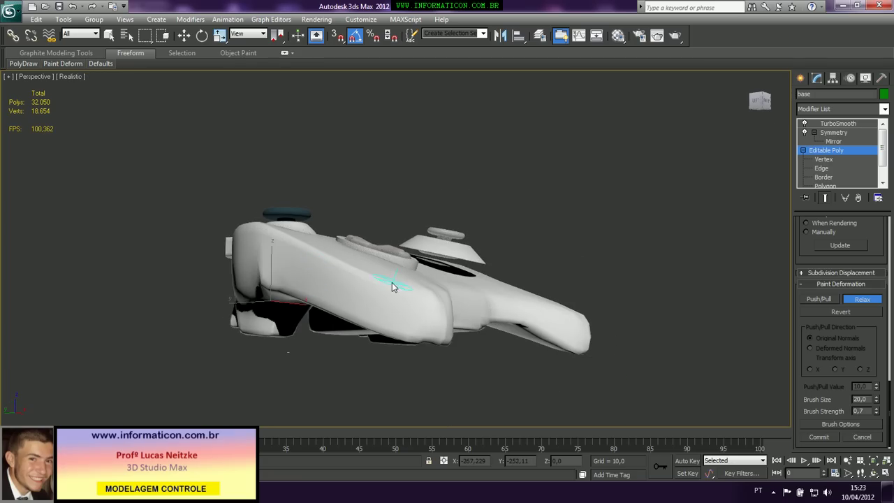
{"action": "mouse_move", "coordinate": [393, 295]}
{"action": "middle_mouse_down", "text": "alt"}
{"action": "mouse_move", "coordinate": [393, 283]}
{"action": "mouse_move", "coordinate": [400, 310]}
{"action": "middle_mouse_up", "text": "alt"}
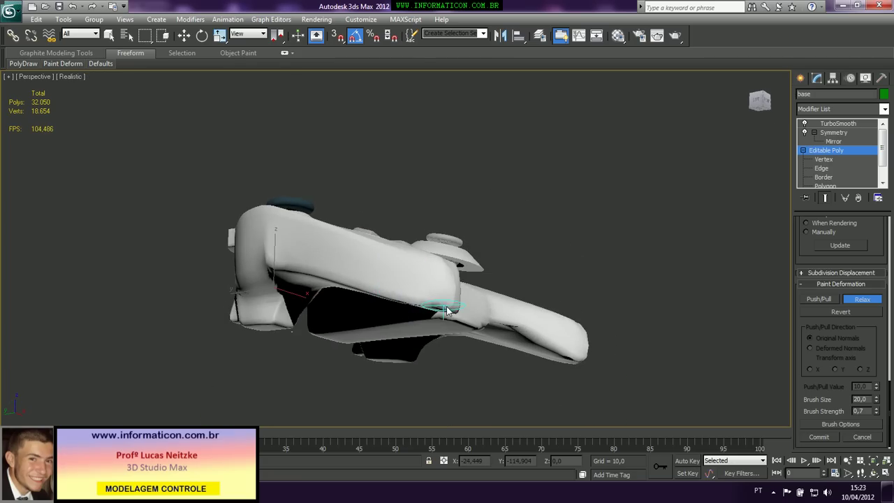
{"action": "middle_click_drag", "start_coordinate": [461, 295], "coordinate": [429, 389], "text": "alt"}
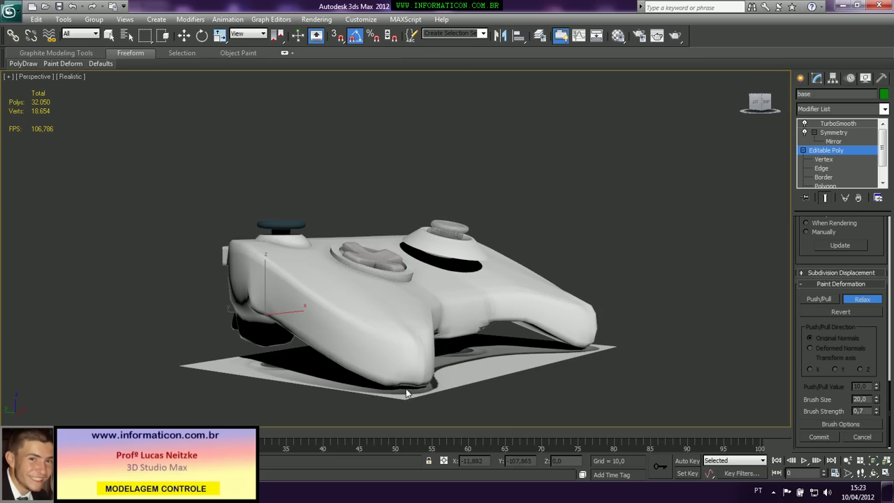
{"action": "left_click_drag", "start_coordinate": [415, 386], "coordinate": [427, 378]}
Relax the inner underside of the grip and the upper edge of its outer side.
{"action": "middle_click_drag", "start_coordinate": [428, 378], "coordinate": [394, 355], "text": "alt"}
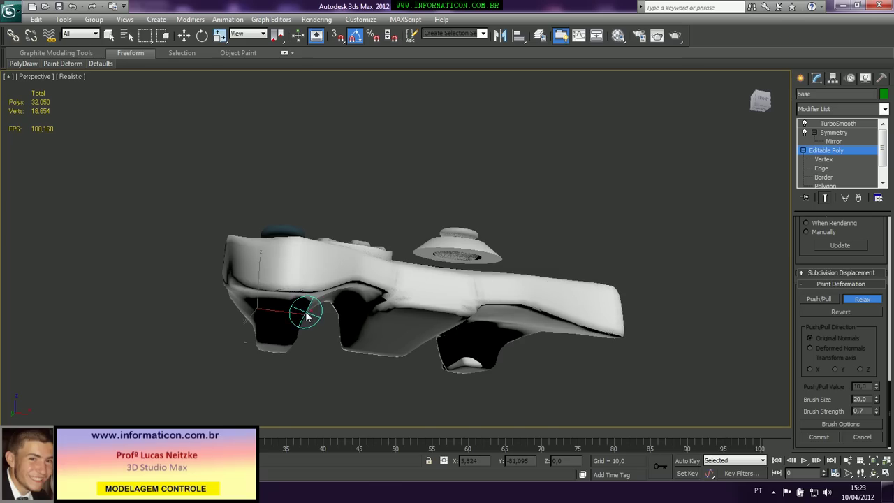
{"action": "left_click_drag", "start_coordinate": [301, 312], "coordinate": [296, 279]}
{"action": "middle_click_drag", "start_coordinate": [296, 279], "coordinate": [373, 247], "text": "alt"}
{"action": "mouse_move", "coordinate": [384, 215]}
{"action": "left_mouse_down"}
{"action": "mouse_move", "coordinate": [401, 220]}
{"action": "mouse_move", "coordinate": [342, 215]}
{"action": "left_mouse_up"}
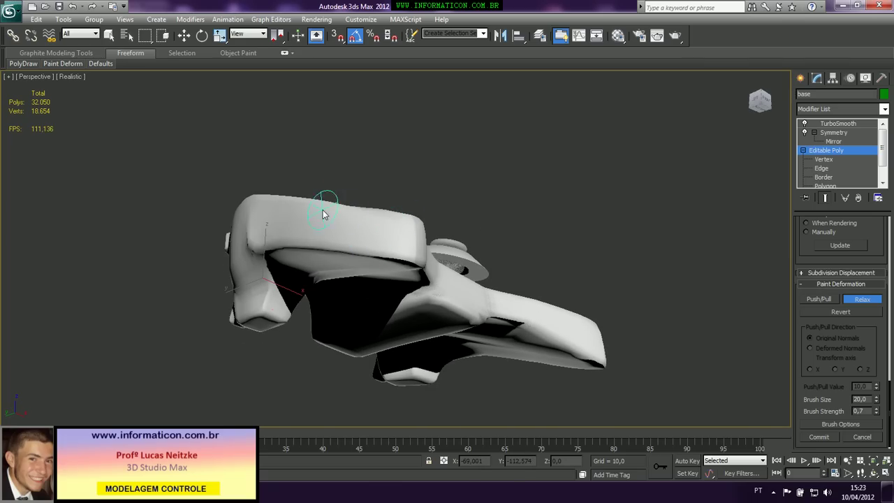
Relax the grip tip from the side, and its outer corner from the front up along the grip.
{"action": "middle_click_drag", "start_coordinate": [302, 210], "coordinate": [585, 323], "text": "alt"}
{"action": "mouse_move", "coordinate": [564, 305]}
{"action": "left_mouse_down"}
{"action": "mouse_move", "coordinate": [583, 310]}
{"action": "mouse_move", "coordinate": [599, 370]}
{"action": "mouse_move", "coordinate": [568, 363]}
{"action": "left_mouse_up"}
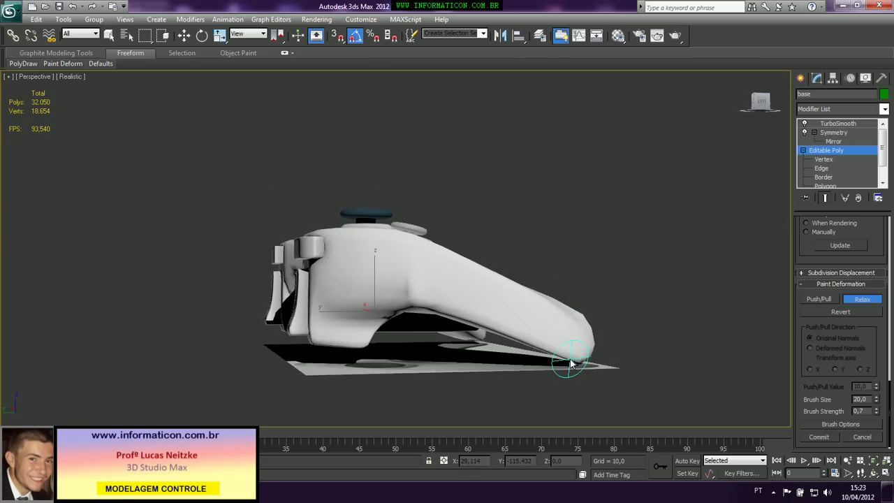
{"action": "mouse_move", "coordinate": [569, 363]}
{"action": "middle_mouse_down", "text": "alt"}
{"action": "mouse_move", "coordinate": [422, 311]}
{"action": "mouse_move", "coordinate": [310, 350]}
{"action": "middle_mouse_up", "text": "alt"}
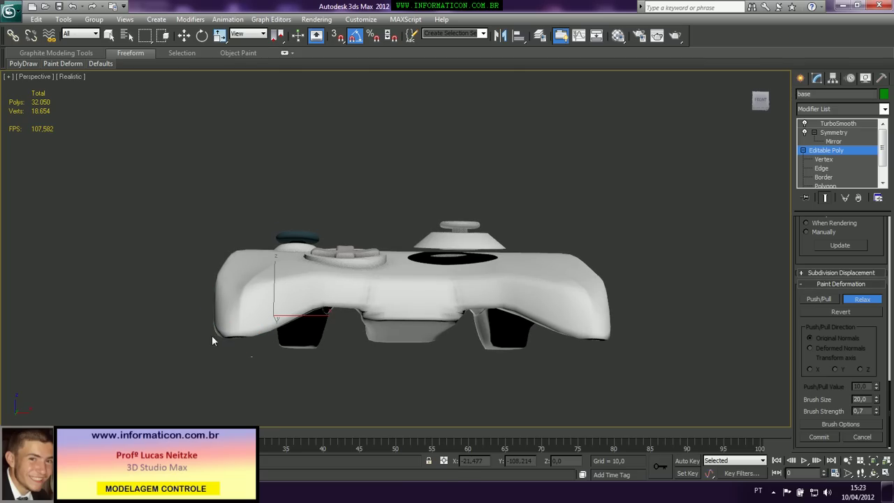
{"action": "mouse_move", "coordinate": [222, 335]}
{"action": "left_mouse_down"}
{"action": "mouse_move", "coordinate": [208, 324]}
{"action": "mouse_move", "coordinate": [237, 323]}
{"action": "mouse_move", "coordinate": [266, 270]}
{"action": "mouse_move", "coordinate": [274, 309]}
{"action": "mouse_move", "coordinate": [277, 273]}
{"action": "mouse_move", "coordinate": [242, 314]}
{"action": "mouse_move", "coordinate": [245, 304]}
{"action": "mouse_move", "coordinate": [222, 286]}
{"action": "mouse_move", "coordinate": [234, 268]}
{"action": "left_mouse_up"}
Inspect the edge flow on the grip and relax the corner where its outer side meets the trigger housing.
{"action": "middle_click_drag", "start_coordinate": [352, 291], "coordinate": [421, 338], "text": "alt"}
{"action": "key", "text": "F4"}
{"action": "scroll", "coordinate": [384, 239], "scroll_direction": "up", "scroll_amount": 3}
{"action": "mouse_move", "coordinate": [385, 239]}
{"action": "middle_mouse_down"}
{"action": "mouse_move", "coordinate": [389, 198]}
{"action": "mouse_move", "coordinate": [428, 270]}
{"action": "mouse_move", "coordinate": [429, 252]}
{"action": "mouse_move", "coordinate": [345, 269]}
{"action": "mouse_move", "coordinate": [314, 253]}
{"action": "middle_mouse_up"}
{"action": "key", "text": "F4"}
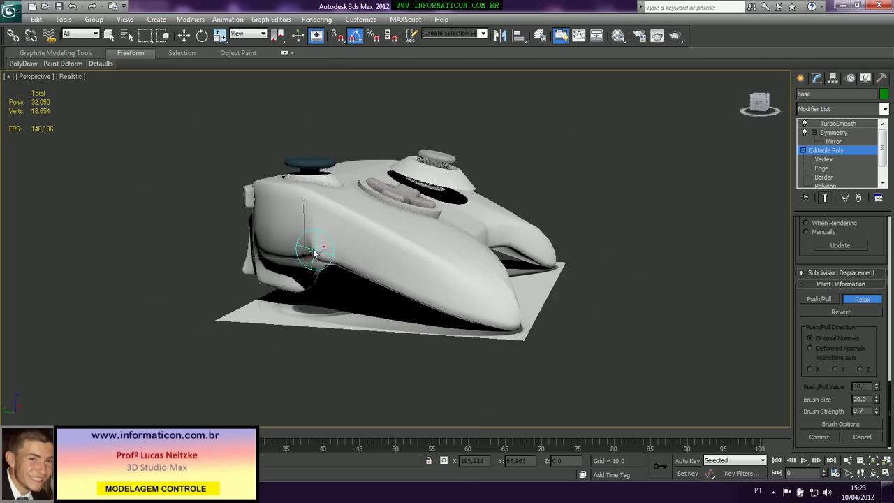
{"action": "mouse_move", "coordinate": [309, 245]}
{"action": "left_mouse_down"}
{"action": "mouse_move", "coordinate": [327, 258]}
{"action": "mouse_move", "coordinate": [308, 242]}
{"action": "mouse_move", "coordinate": [313, 256]}
{"action": "mouse_move", "coordinate": [342, 260]}
{"action": "mouse_move", "coordinate": [341, 248]}
{"action": "left_mouse_up"}
Relax the grip's underside between the trigger housing and the central block.
{"action": "middle_click_drag", "start_coordinate": [342, 250], "coordinate": [422, 213], "text": "alt"}
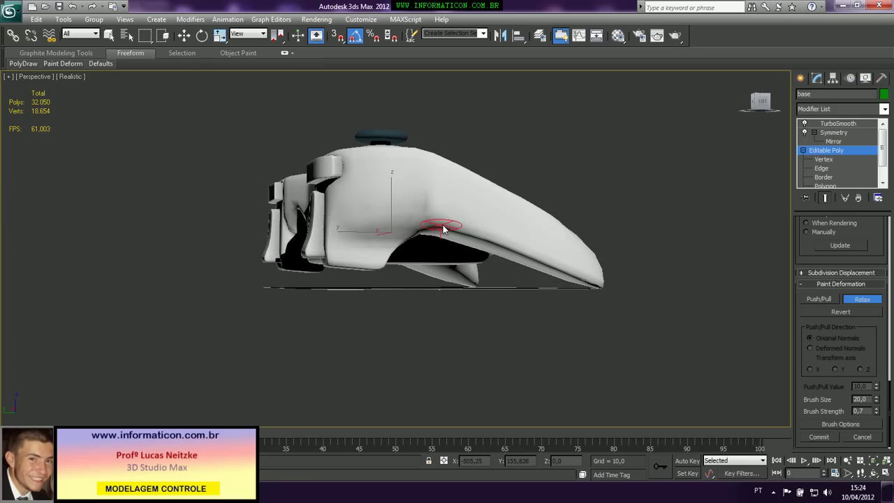
{"action": "mouse_move", "coordinate": [426, 187]}
{"action": "middle_mouse_down", "text": "alt"}
{"action": "mouse_move", "coordinate": [384, 213]}
{"action": "mouse_move", "coordinate": [388, 124]}
{"action": "middle_mouse_up", "text": "alt"}
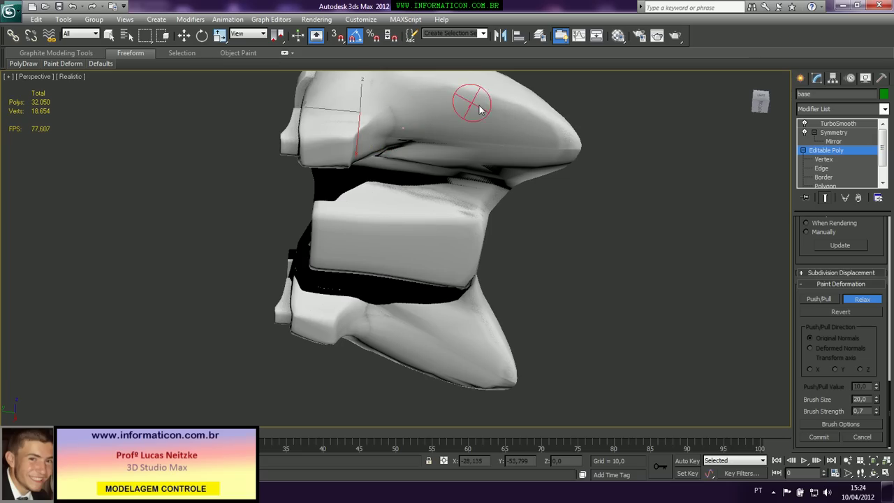
{"action": "mouse_move", "coordinate": [391, 135]}
{"action": "middle_mouse_down", "text": "alt"}
{"action": "mouse_move", "coordinate": [455, 123]}
{"action": "mouse_move", "coordinate": [456, 90]}
{"action": "middle_mouse_up", "text": "alt"}
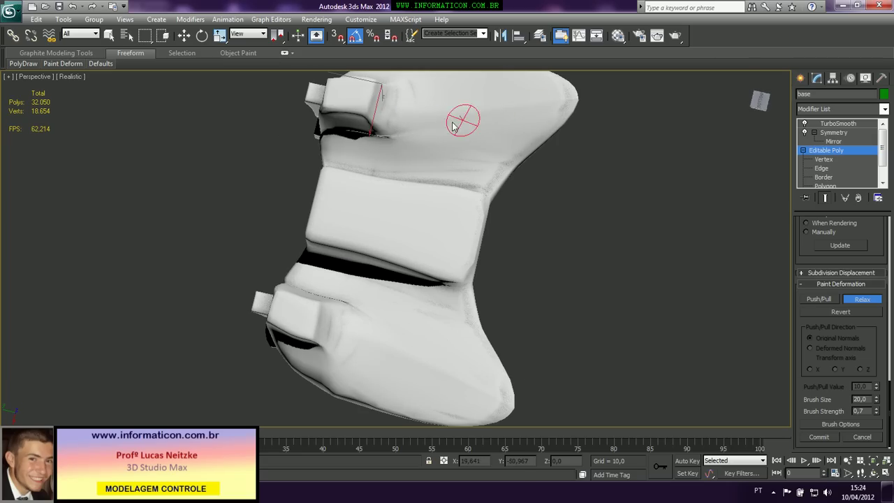
{"action": "left_click_drag", "start_coordinate": [397, 134], "coordinate": [404, 102]}
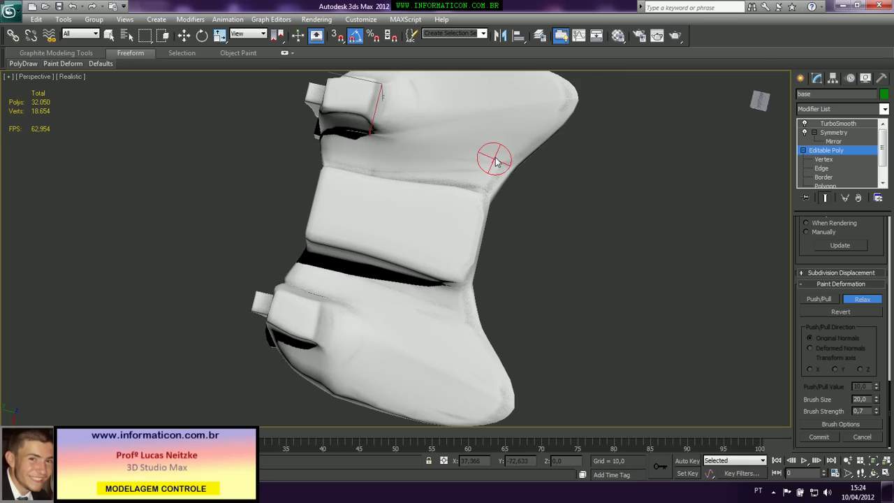
{"action": "mouse_move", "coordinate": [433, 169]}
{"action": "left_mouse_down"}
{"action": "mouse_move", "coordinate": [370, 164]}
{"action": "mouse_move", "coordinate": [339, 144]}
{"action": "mouse_move", "coordinate": [372, 145]}
{"action": "mouse_move", "coordinate": [335, 139]}
{"action": "left_mouse_up"}
Relax the back of the controller around the trigger housing and its transition to the central block.
{"action": "mouse_move", "coordinate": [348, 145]}
{"action": "middle_mouse_down", "text": "alt"}
{"action": "mouse_move", "coordinate": [441, 207]}
{"action": "mouse_move", "coordinate": [440, 273]}
{"action": "middle_mouse_up", "text": "alt"}
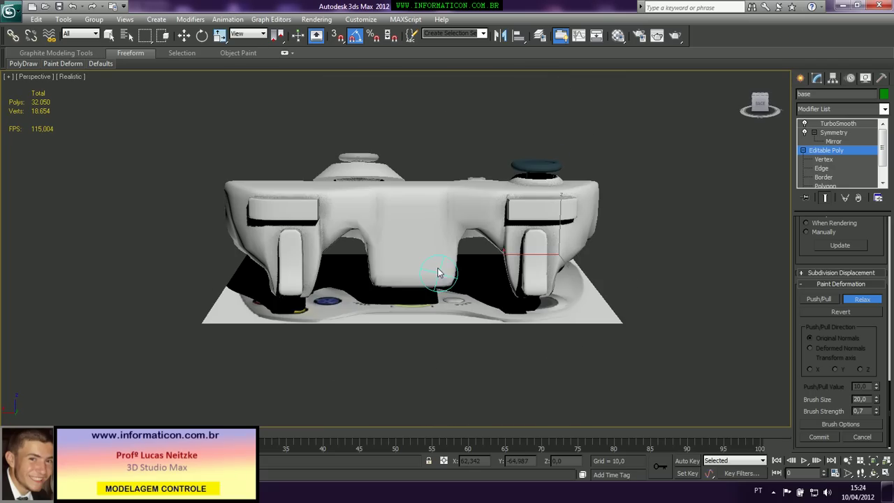
{"action": "mouse_move", "coordinate": [484, 249]}
{"action": "left_mouse_down"}
{"action": "mouse_move", "coordinate": [506, 249]}
{"action": "mouse_move", "coordinate": [474, 231]}
{"action": "mouse_move", "coordinate": [444, 234]}
{"action": "mouse_move", "coordinate": [449, 274]}
{"action": "mouse_move", "coordinate": [409, 293]}
{"action": "mouse_move", "coordinate": [379, 270]}
{"action": "mouse_move", "coordinate": [441, 292]}
{"action": "mouse_move", "coordinate": [451, 270]}
{"action": "mouse_move", "coordinate": [418, 288]}
{"action": "mouse_move", "coordinate": [445, 259]}
{"action": "mouse_move", "coordinate": [445, 199]}
{"action": "mouse_move", "coordinate": [446, 213]}
{"action": "mouse_move", "coordinate": [483, 213]}
{"action": "mouse_move", "coordinate": [465, 228]}
{"action": "mouse_move", "coordinate": [483, 209]}
{"action": "mouse_move", "coordinate": [496, 229]}
{"action": "mouse_move", "coordinate": [475, 219]}
{"action": "left_mouse_up"}
{"action": "mouse_move", "coordinate": [472, 219]}
{"action": "middle_mouse_down", "text": "alt"}
{"action": "mouse_move", "coordinate": [421, 223]}
{"action": "mouse_move", "coordinate": [487, 220]}
{"action": "middle_mouse_up", "text": "alt"}
{"action": "mouse_move", "coordinate": [528, 236]}
{"action": "left_mouse_down"}
{"action": "mouse_move", "coordinate": [524, 225]}
{"action": "mouse_move", "coordinate": [527, 251]}
{"action": "mouse_move", "coordinate": [524, 224]}
{"action": "mouse_move", "coordinate": [527, 236]}
{"action": "left_mouse_up"}
{"action": "mouse_move", "coordinate": [528, 234]}
{"action": "middle_mouse_down", "text": "alt"}
{"action": "mouse_move", "coordinate": [575, 211]}
{"action": "mouse_move", "coordinate": [560, 198]}
{"action": "mouse_move", "coordinate": [531, 202]}
{"action": "middle_mouse_up", "text": "alt"}
{"action": "mouse_move", "coordinate": [526, 219]}
{"action": "left_mouse_down"}
{"action": "mouse_move", "coordinate": [493, 249]}
{"action": "mouse_move", "coordinate": [473, 291]}
{"action": "mouse_move", "coordinate": [455, 300]}
{"action": "mouse_move", "coordinate": [454, 289]}
{"action": "mouse_move", "coordinate": [455, 301]}
{"action": "mouse_move", "coordinate": [452, 282]}
{"action": "left_mouse_up"}
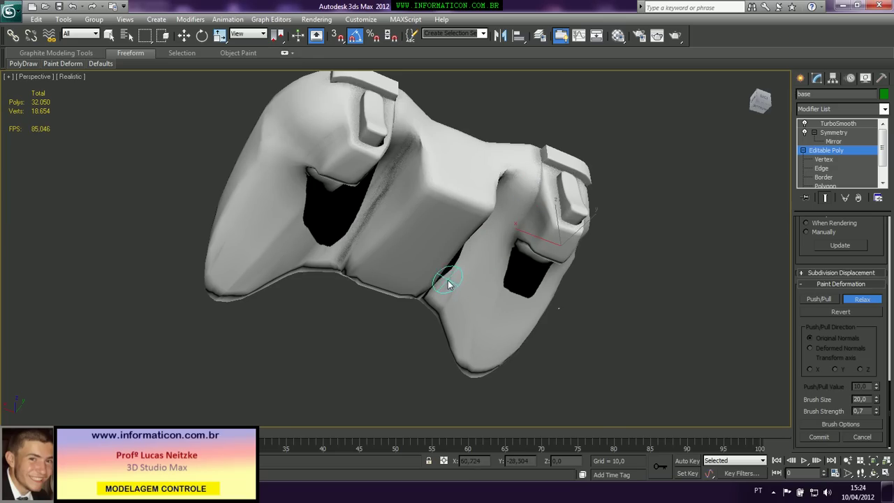
Relax the grip's underside from the central block along its inner edge and ridge to the tip.
{"action": "middle_click_drag", "start_coordinate": [461, 283], "coordinate": [477, 267], "text": "alt"}
{"action": "mouse_move", "coordinate": [479, 251]}
{"action": "left_mouse_down"}
{"action": "mouse_move", "coordinate": [483, 259]}
{"action": "mouse_move", "coordinate": [478, 244]}
{"action": "left_mouse_up"}
{"action": "left_click_drag", "start_coordinate": [496, 278], "coordinate": [519, 328]}
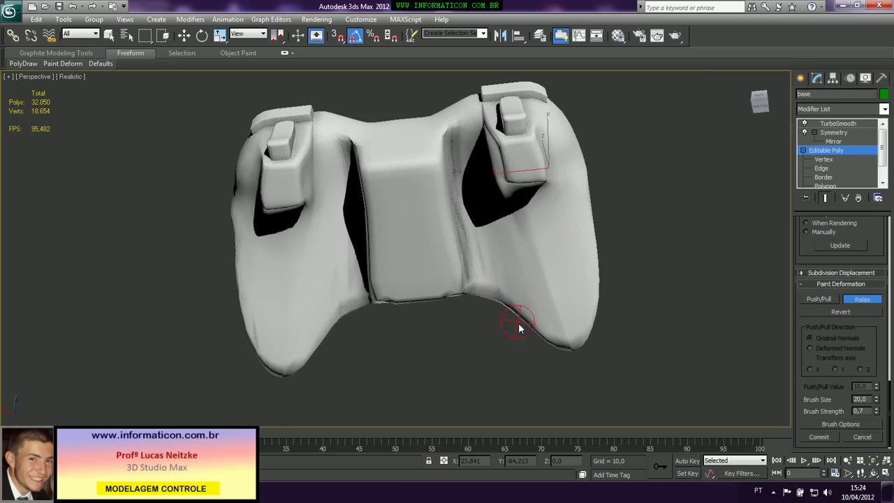
{"action": "left_click_drag", "start_coordinate": [566, 360], "coordinate": [563, 279]}
{"action": "mouse_move", "coordinate": [559, 233]}
{"action": "middle_mouse_down", "text": "alt"}
{"action": "mouse_move", "coordinate": [533, 240]}
{"action": "mouse_move", "coordinate": [427, 335]}
{"action": "mouse_move", "coordinate": [365, 295]}
{"action": "mouse_move", "coordinate": [345, 299]}
{"action": "mouse_move", "coordinate": [371, 293]}
{"action": "mouse_move", "coordinate": [340, 290]}
{"action": "mouse_move", "coordinate": [338, 258]}
{"action": "mouse_move", "coordinate": [475, 222]}
{"action": "middle_mouse_up", "text": "alt"}
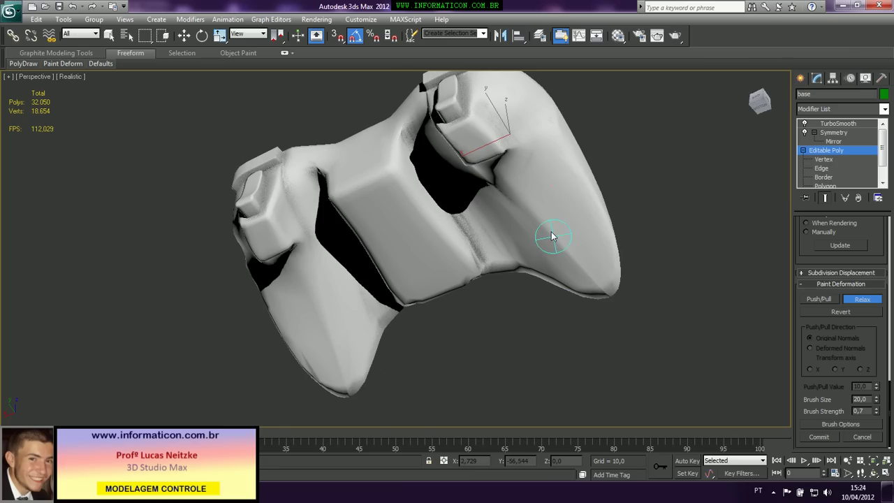
{"action": "mouse_move", "coordinate": [564, 252]}
{"action": "left_mouse_down"}
{"action": "mouse_move", "coordinate": [604, 298]}
{"action": "mouse_move", "coordinate": [591, 297]}
{"action": "left_mouse_up"}
Compare the underside with the reference and relax the crease between the grip and the central block near its front end.
{"action": "mouse_move", "coordinate": [591, 297]}
{"action": "middle_mouse_down", "text": "alt"}
{"action": "mouse_move", "coordinate": [361, 296]}
{"action": "mouse_move", "coordinate": [302, 280]}
{"action": "mouse_move", "coordinate": [319, 297]}
{"action": "mouse_move", "coordinate": [328, 280]}
{"action": "middle_mouse_up", "text": "alt"}
{"action": "key", "text": "alt+Tab"}
{"action": "key", "text": "alt+Tab"}
{"action": "key", "text": "alt+Tab"}
{"action": "key", "text": "alt+Tab"}
{"action": "mouse_move", "coordinate": [449, 273]}
{"action": "middle_mouse_down", "text": "alt"}
{"action": "mouse_move", "coordinate": [425, 310]}
{"action": "mouse_move", "coordinate": [509, 292]}
{"action": "mouse_move", "coordinate": [457, 280]}
{"action": "mouse_move", "coordinate": [505, 220]}
{"action": "mouse_move", "coordinate": [446, 165]}
{"action": "mouse_move", "coordinate": [459, 257]}
{"action": "middle_mouse_up", "text": "alt"}
{"action": "key", "text": "alt+Tab"}
{"action": "key", "text": "alt+Tab"}
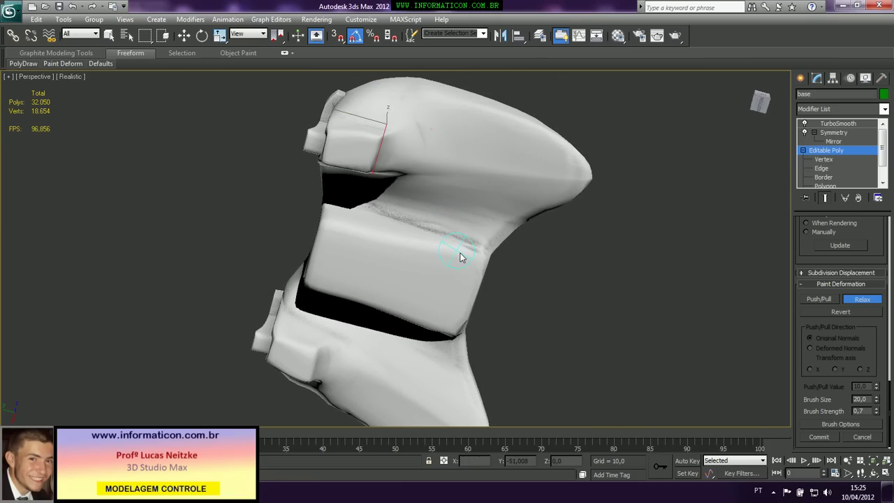
{"action": "mouse_move", "coordinate": [473, 249]}
{"action": "left_mouse_down"}
{"action": "mouse_move", "coordinate": [452, 240]}
{"action": "mouse_move", "coordinate": [470, 238]}
{"action": "left_mouse_up"}
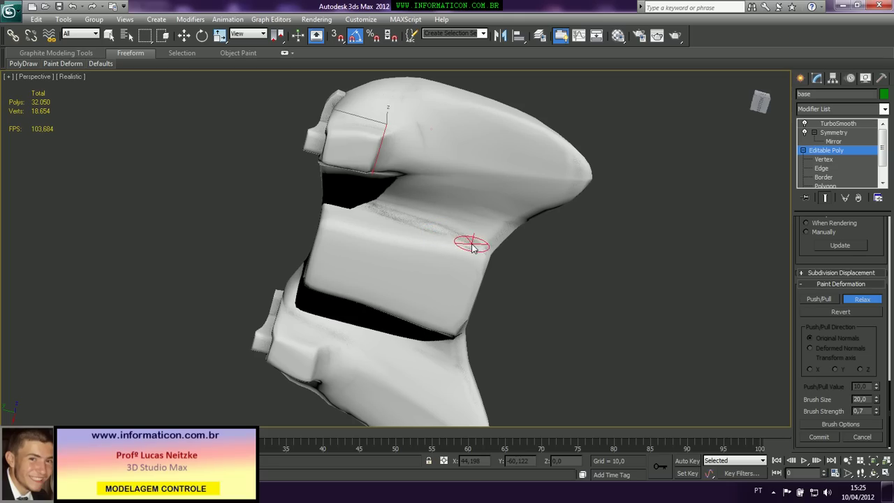
Switch the base to vertex editing, enable Soft Selection, and select a front-edge vertex where the grip meets the central section.
{"action": "mouse_move", "coordinate": [398, 229]}
{"action": "middle_mouse_down", "text": "alt"}
{"action": "mouse_move", "coordinate": [302, 234]}
{"action": "mouse_move", "coordinate": [369, 245]}
{"action": "middle_mouse_up", "text": "alt"}
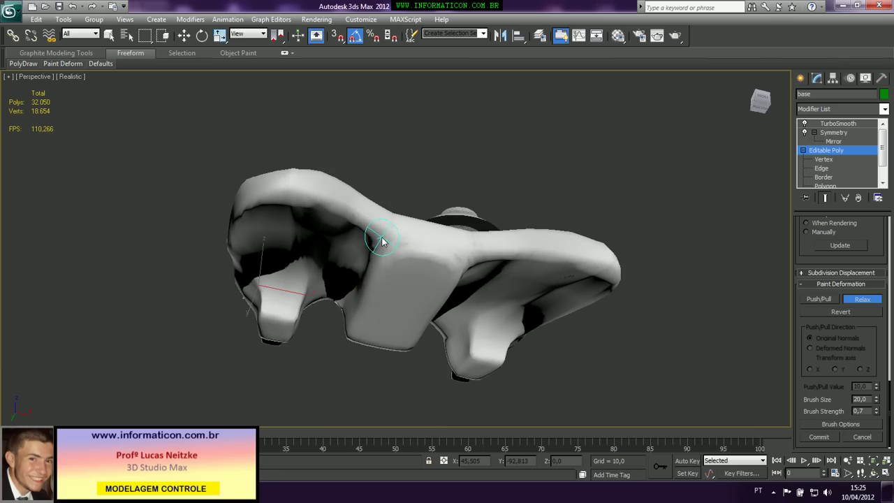
{"action": "middle_click_drag", "start_coordinate": [379, 239], "coordinate": [370, 289], "text": "alt"}
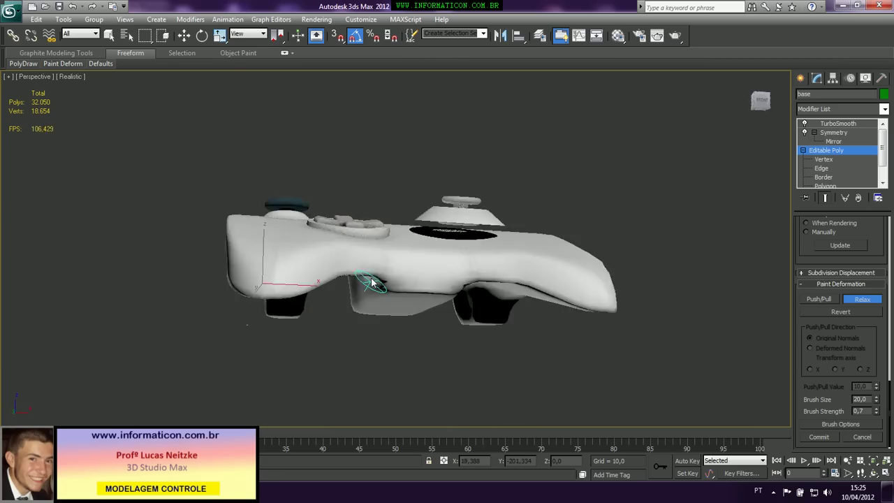
{"action": "key", "text": "alt+Tab"}
{"action": "key", "text": "alt+Tab"}
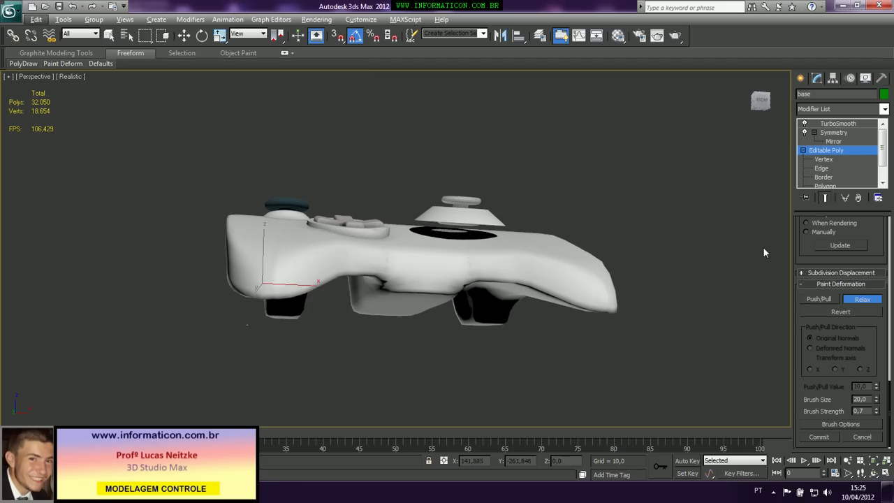
{"action": "key", "text": "w"}
{"action": "scroll", "coordinate": [866, 258], "scroll_direction": "up", "scroll_amount": 10}
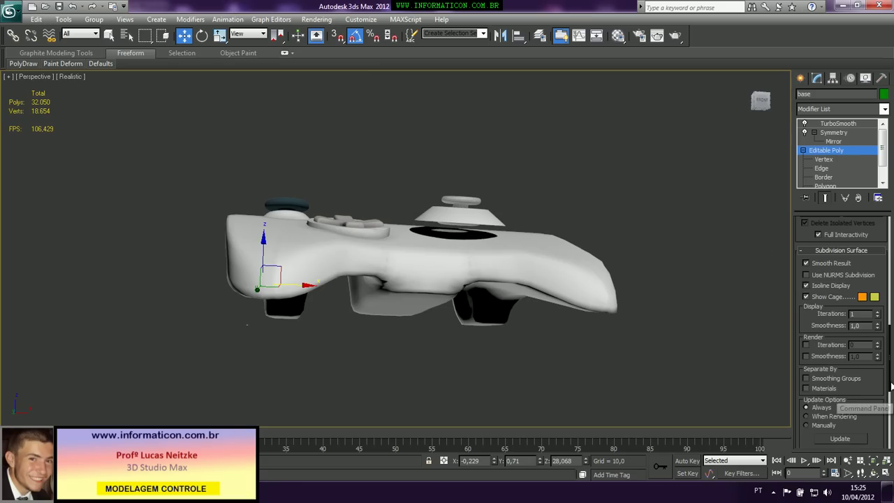
{"action": "left_click", "coordinate": [812, 236]}
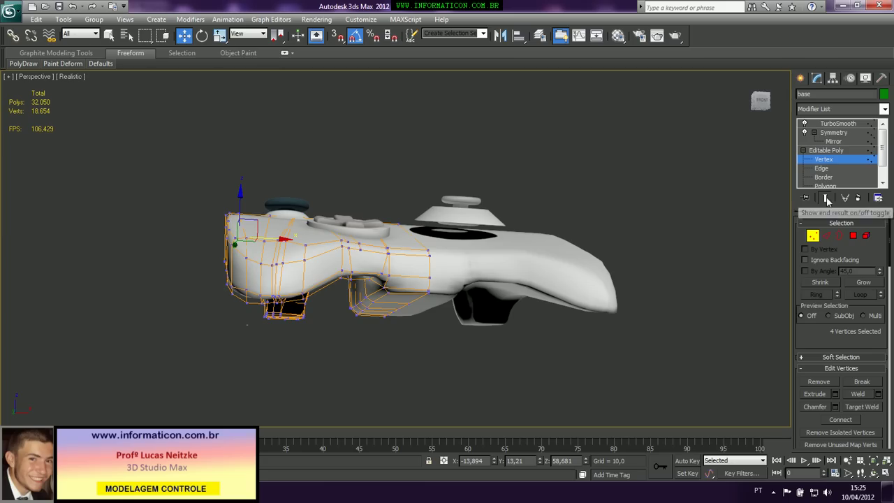
{"action": "left_click", "coordinate": [838, 358]}
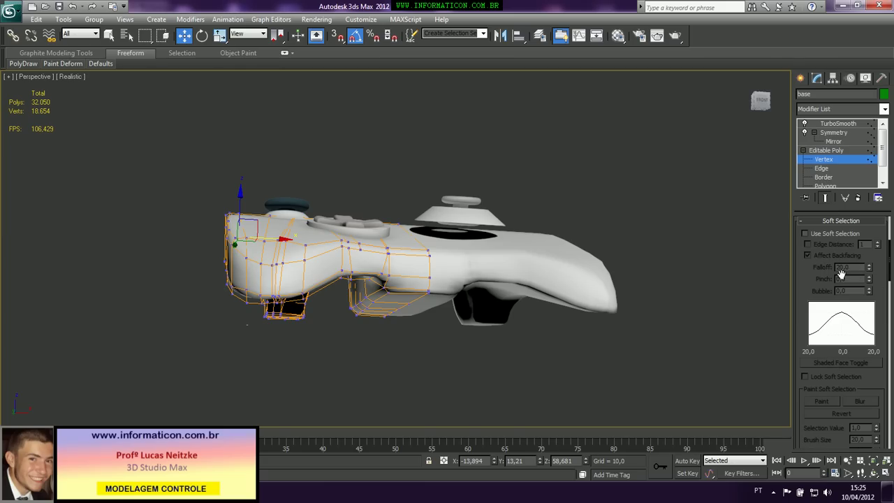
{"action": "left_click", "coordinate": [833, 234]}
{"action": "left_click", "coordinate": [345, 247]}
{"action": "middle_click_drag", "start_coordinate": [345, 249], "coordinate": [359, 297], "text": "alt"}
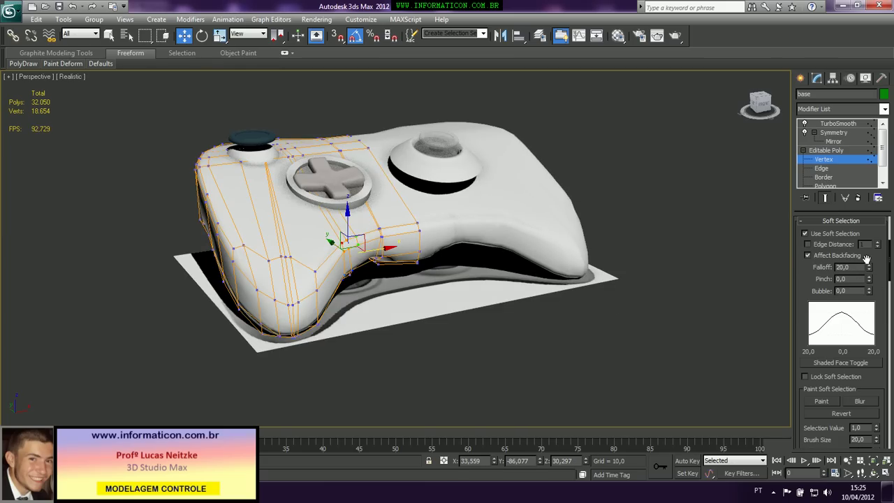
Hide the modifier end result and set the soft selection falloff to 43,5.
{"action": "left_click_drag", "start_coordinate": [870, 276], "coordinate": [813, 202]}
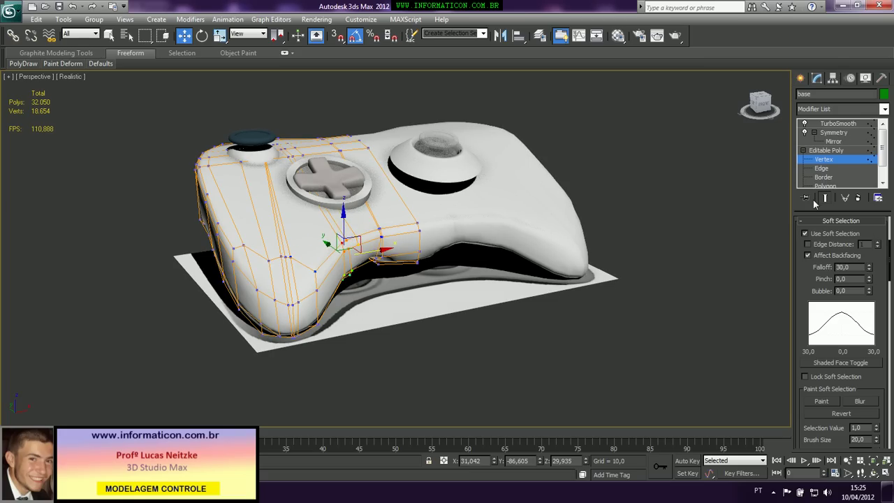
{"action": "left_click", "coordinate": [825, 199]}
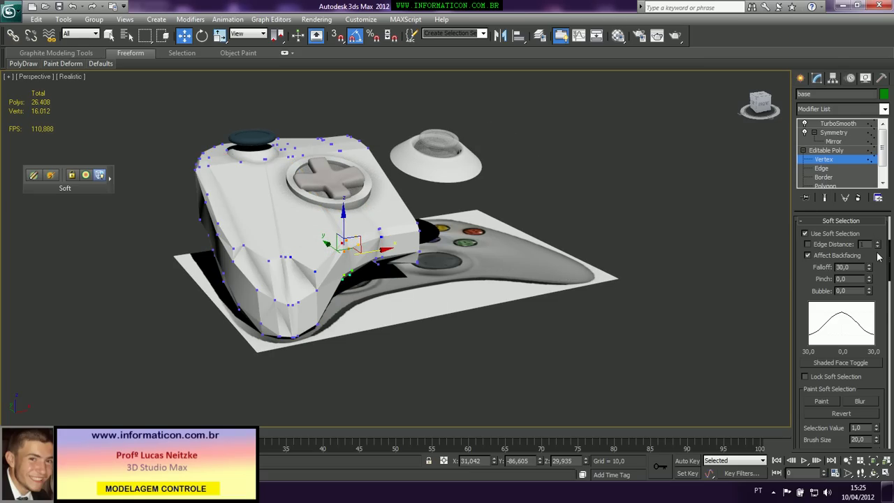
{"action": "left_click_drag", "start_coordinate": [868, 267], "coordinate": [868, 237]}
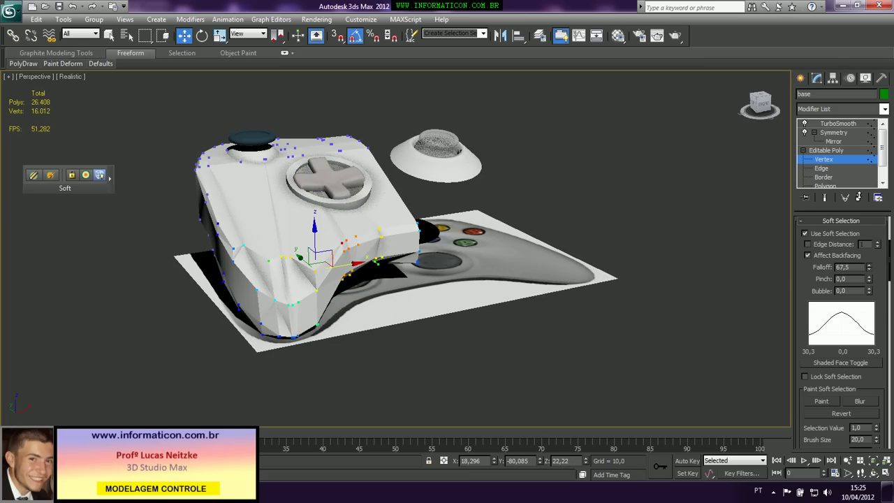
{"action": "left_click_drag", "start_coordinate": [857, 197], "coordinate": [820, 248]}
Try to shift the soft-selected front-edge vertices toward the outside of the grip.
{"action": "left_click_drag", "start_coordinate": [378, 248], "coordinate": [342, 248]}
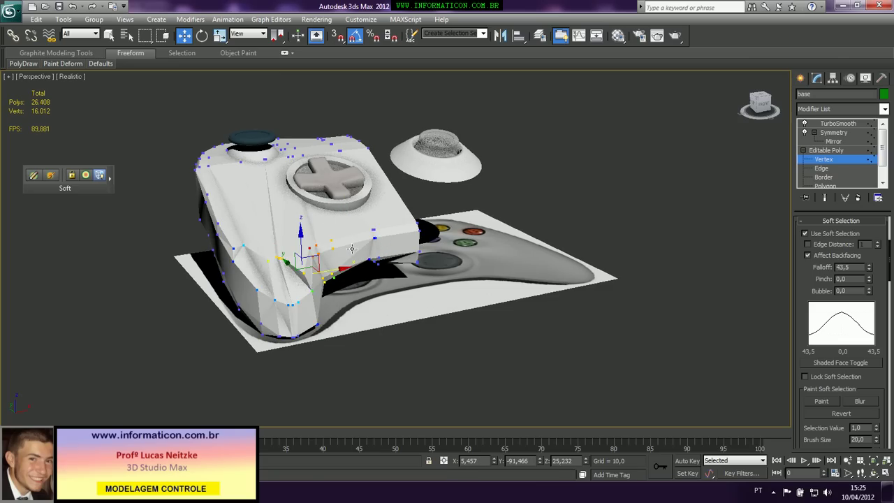
{"action": "key", "text": "ctrl+z"}
{"action": "middle_click_drag", "start_coordinate": [340, 293], "coordinate": [370, 200], "text": "alt"}
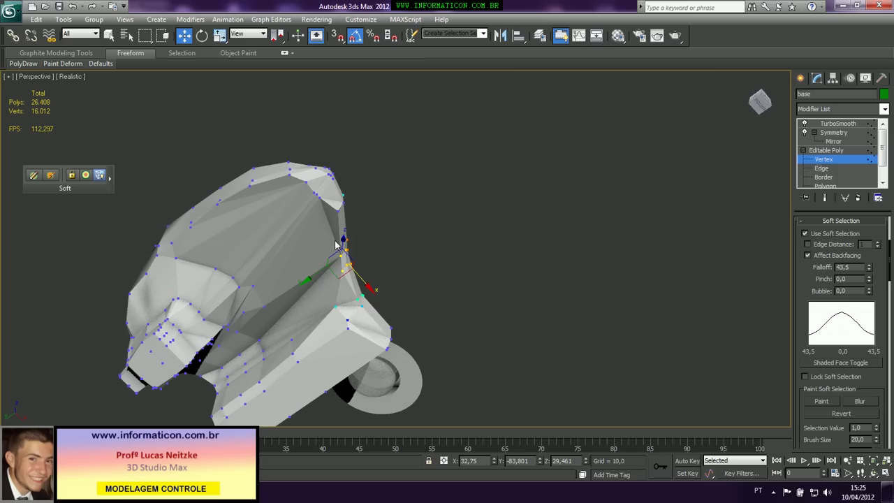
Show the smoothed end result and raise the upper vertices of the grip tip with soft selection.
{"action": "left_click", "coordinate": [825, 198]}
{"action": "middle_click_drag", "start_coordinate": [742, 225], "coordinate": [316, 310], "text": "alt"}
{"action": "key", "text": "alt+Tab"}
{"action": "key", "text": "alt+Tab"}
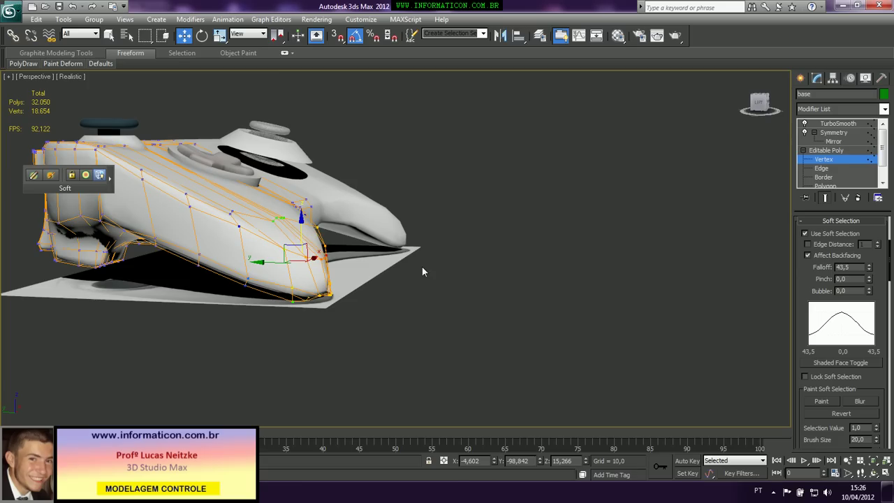
{"action": "left_click_drag", "start_coordinate": [279, 216], "coordinate": [272, 193]}
{"action": "left_click", "coordinate": [325, 239]}
{"action": "left_click_drag", "start_coordinate": [297, 233], "coordinate": [314, 199]}
Reshape the lower outer side of the grip by moving its soft-selected vertices.
{"action": "left_click", "coordinate": [296, 282]}
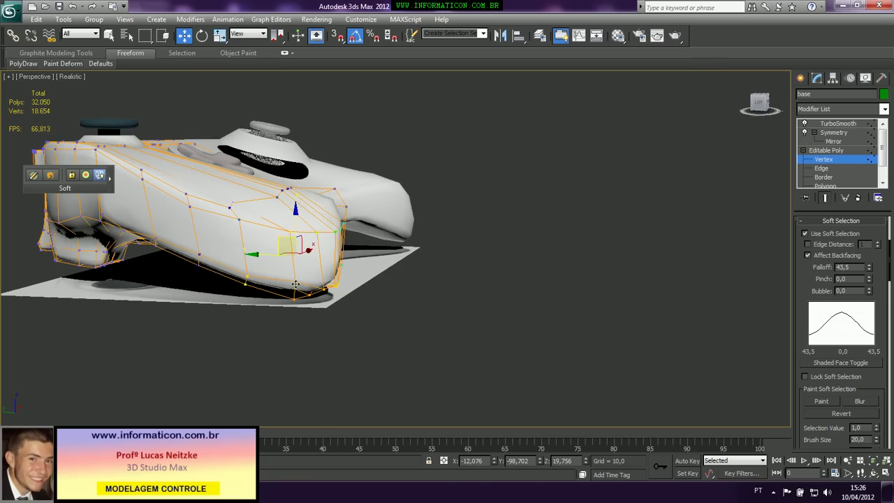
{"action": "left_click_drag", "start_coordinate": [294, 234], "coordinate": [231, 267]}
{"action": "left_click", "coordinate": [245, 290]}
{"action": "middle_click_drag", "start_coordinate": [240, 265], "coordinate": [242, 232], "text": "alt"}
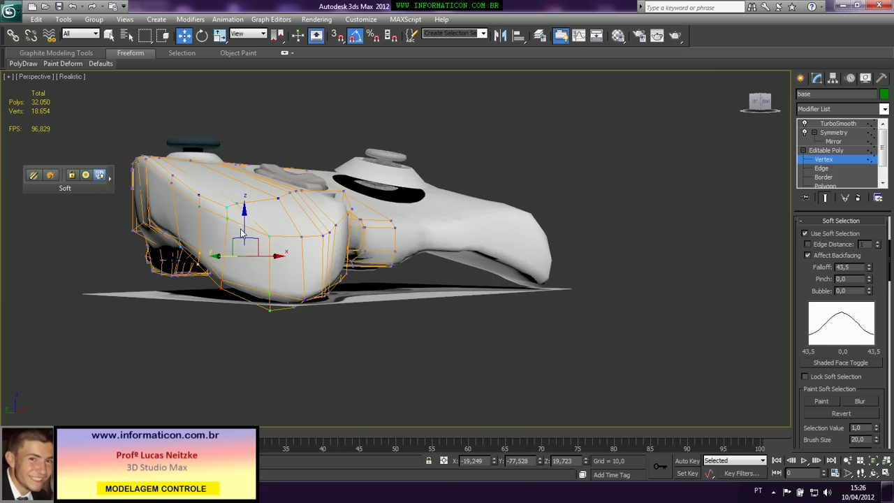
{"action": "left_click_drag", "start_coordinate": [245, 225], "coordinate": [244, 221]}
In the Front view, pull the vertices on the grip's lower inner side down and toward the controller's centre.
{"action": "middle_click_drag", "start_coordinate": [245, 220], "coordinate": [139, 146], "text": "alt"}
{"action": "key", "text": "f"}
{"action": "scroll", "coordinate": [209, 279], "scroll_direction": "up", "scroll_amount": 3}
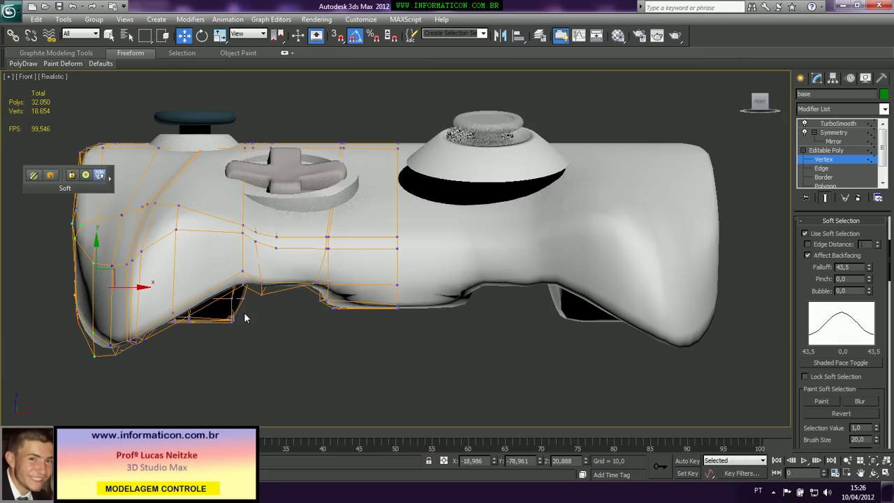
{"action": "left_click", "coordinate": [173, 314]}
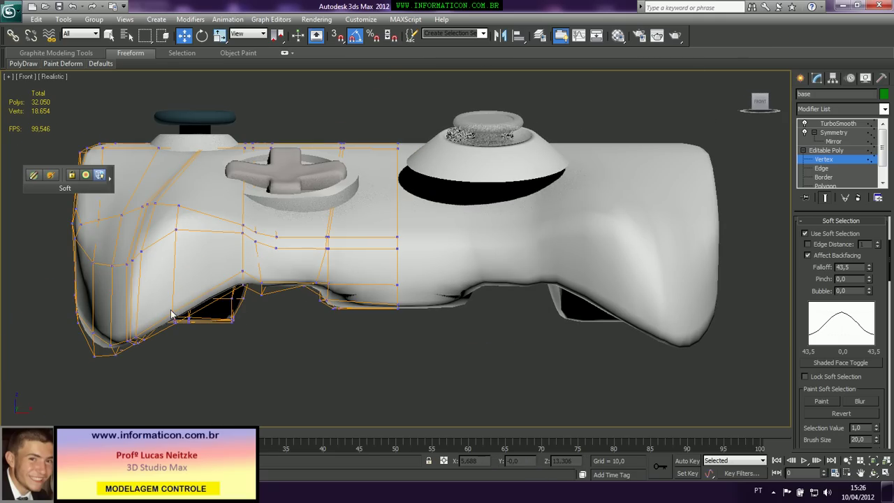
{"action": "left_click_drag", "start_coordinate": [176, 277], "coordinate": [204, 294]}
Widen the grip by moving its lower outer vertices outward, and adjust the vertices across its front face.
{"action": "left_click", "coordinate": [95, 265]}
{"action": "left_click_drag", "start_coordinate": [146, 284], "coordinate": [96, 335]}
{"action": "left_click", "coordinate": [97, 336]}
{"action": "left_click_drag", "start_coordinate": [152, 314], "coordinate": [134, 303]}
{"action": "left_click_drag", "start_coordinate": [52, 297], "coordinate": [98, 327]}
{"action": "mouse_move", "coordinate": [119, 278]}
{"action": "left_mouse_down"}
{"action": "mouse_move", "coordinate": [91, 271]}
{"action": "mouse_move", "coordinate": [107, 279]}
{"action": "left_mouse_up"}
{"action": "left_click_drag", "start_coordinate": [132, 194], "coordinate": [168, 203]}
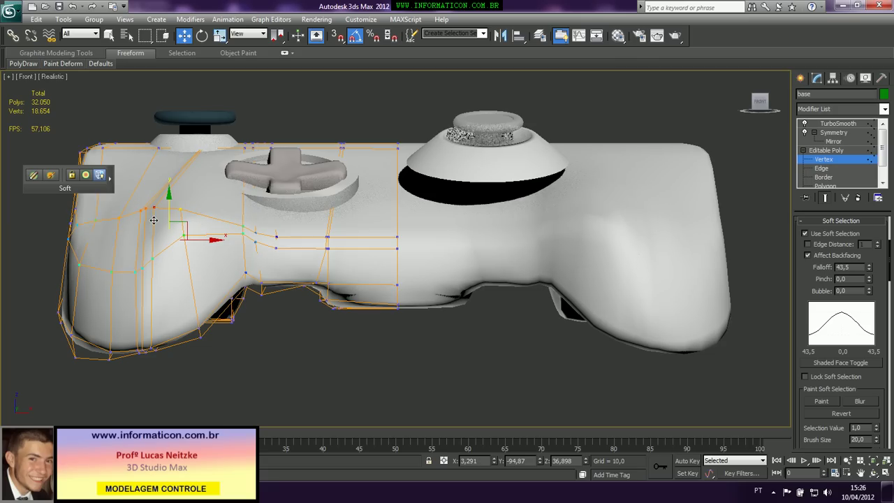
{"action": "left_click_drag", "start_coordinate": [128, 285], "coordinate": [142, 246]}
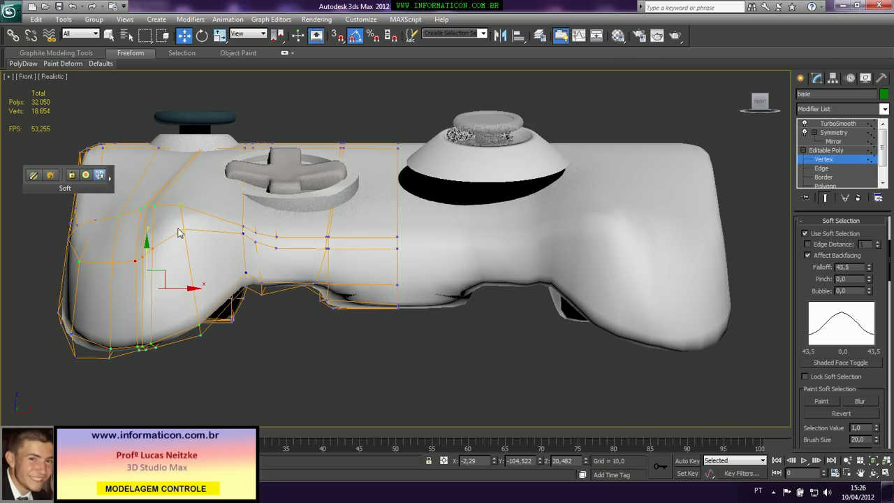
Relax the upper front of the grip with the Paint Deformation Relax brush.
{"action": "left_click_drag", "start_coordinate": [889, 257], "coordinate": [889, 434]}
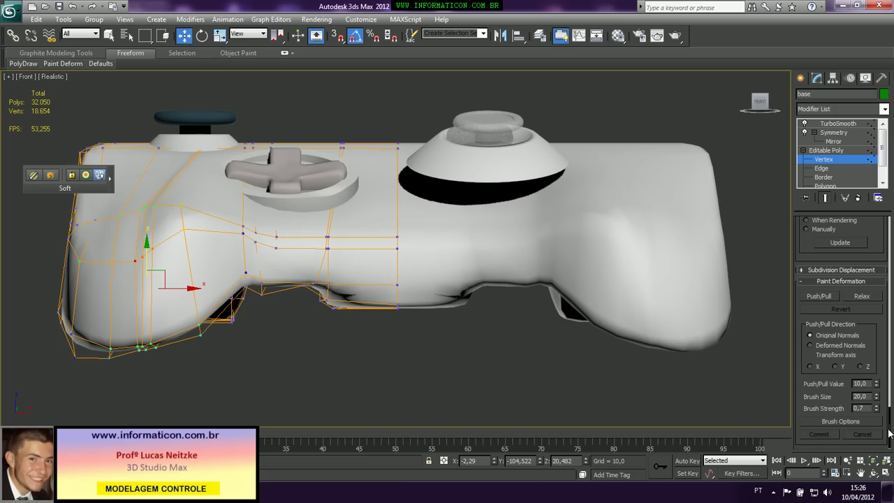
{"action": "left_click", "coordinate": [862, 296]}
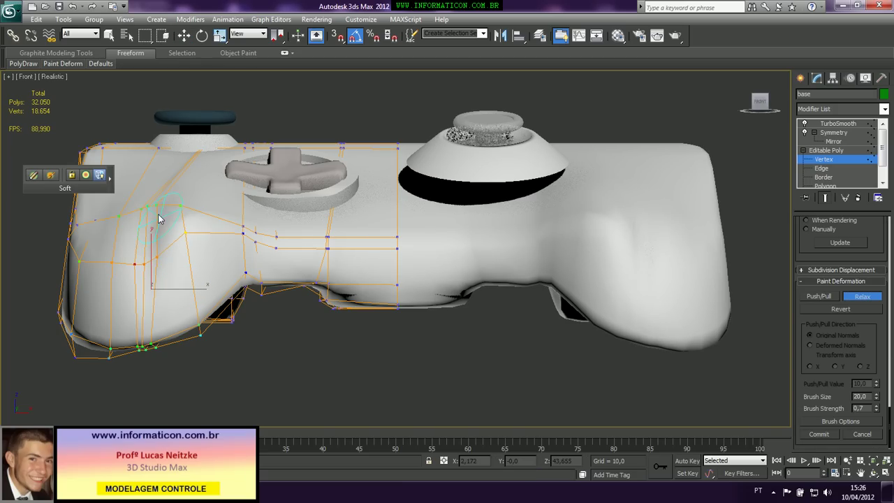
{"action": "left_click_drag", "start_coordinate": [158, 214], "coordinate": [145, 210]}
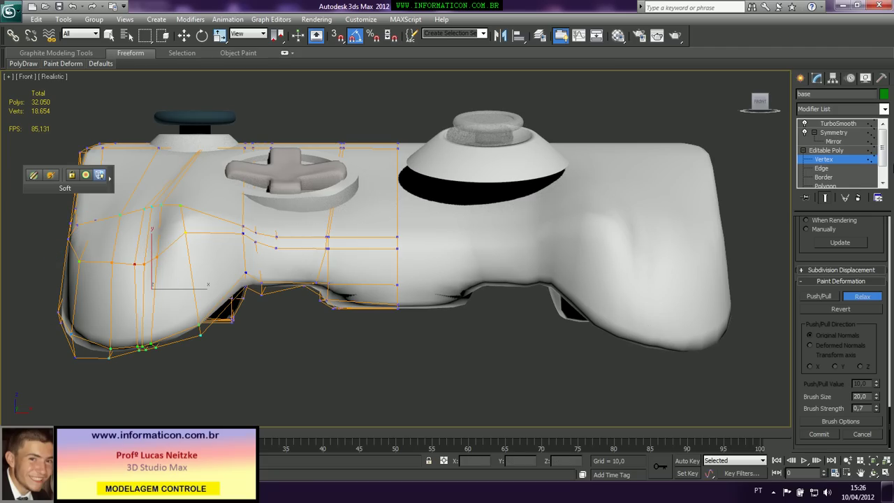
Inspect the grip's shape at the TurboSmooth level from the front, back and sides, with and without edges shown.
{"action": "left_click", "coordinate": [826, 198]}
{"action": "left_click", "coordinate": [825, 198]}
{"action": "key", "text": "w"}
{"action": "left_click", "coordinate": [825, 197]}
{"action": "left_click", "coordinate": [838, 123]}
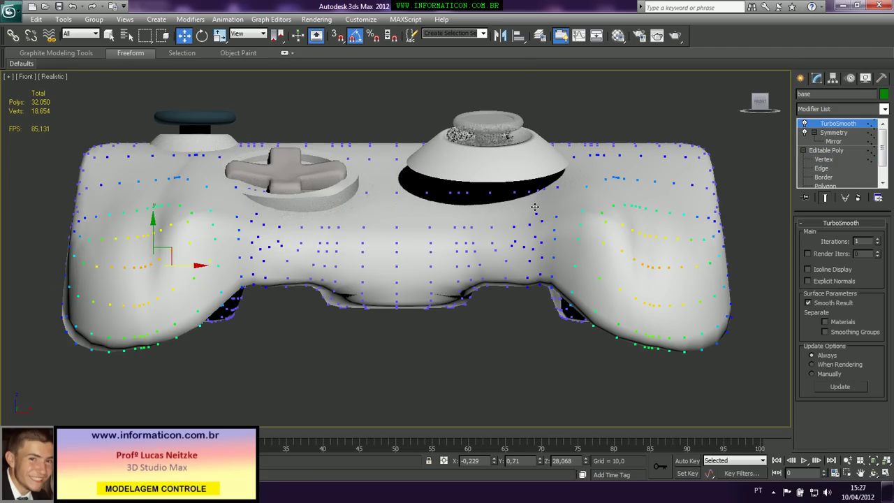
{"action": "key", "text": "F4"}
{"action": "middle_click_drag", "start_coordinate": [395, 208], "coordinate": [528, 222]}
{"action": "left_click_drag", "start_coordinate": [426, 294], "coordinate": [495, 287], "text": "alt"}
{"action": "middle_click_drag", "start_coordinate": [495, 286], "coordinate": [523, 280], "text": "alt"}
{"action": "key", "text": "F4"}
{"action": "middle_click_drag", "start_coordinate": [426, 276], "coordinate": [457, 281], "text": "alt"}
{"action": "left_click", "coordinate": [824, 159]}
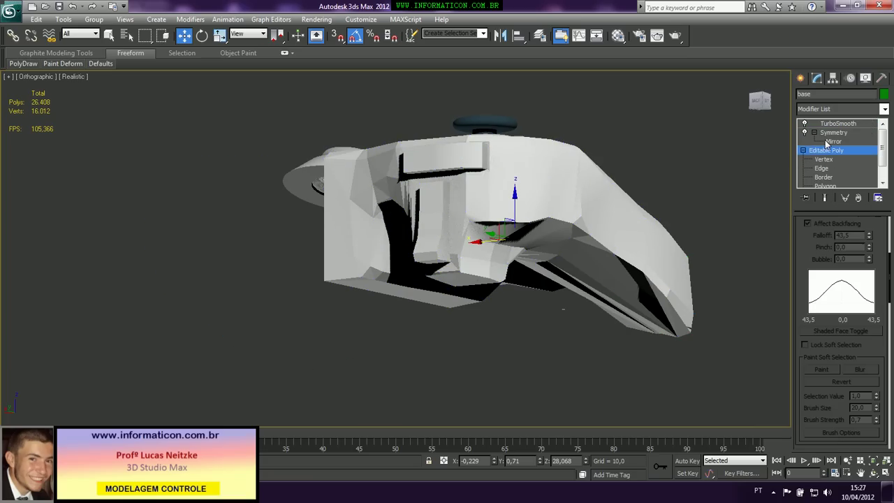
{"action": "left_click", "coordinate": [838, 122]}
{"action": "middle_click_drag", "start_coordinate": [660, 155], "coordinate": [474, 189], "text": "alt"}
{"action": "key", "text": "p"}
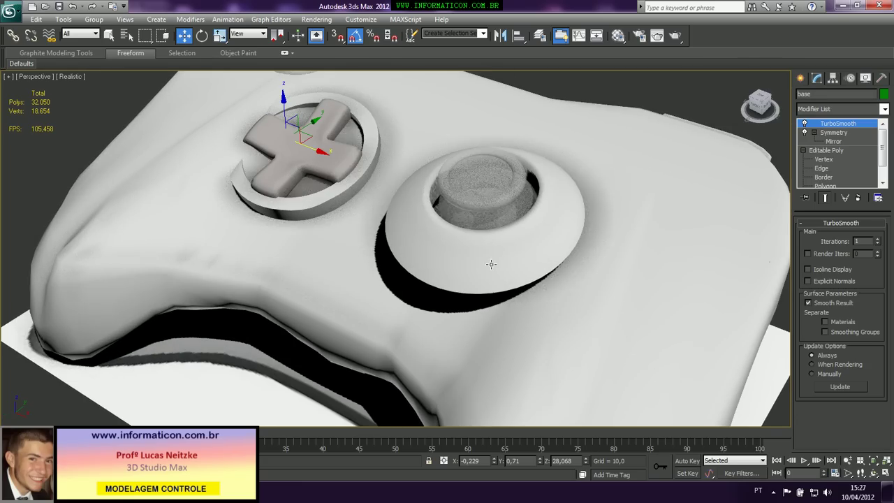
{"action": "scroll", "coordinate": [268, 167], "scroll_direction": "down", "scroll_amount": 10}
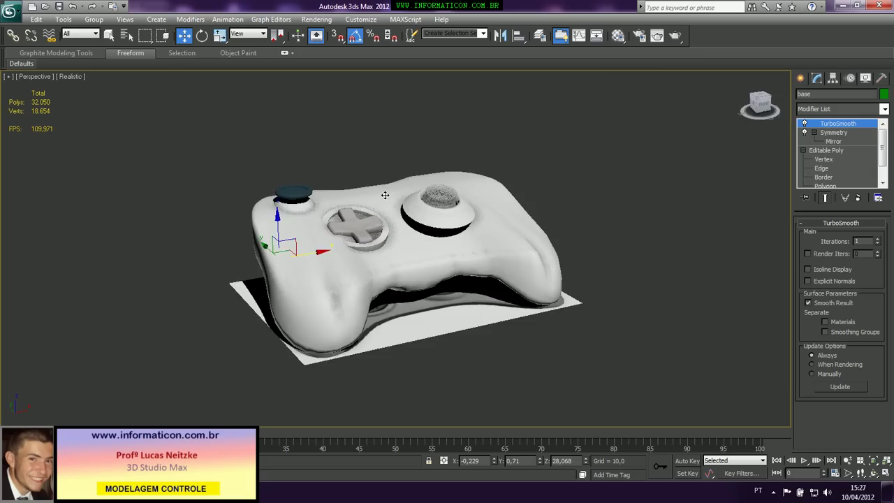
{"action": "middle_click_drag", "start_coordinate": [406, 203], "coordinate": [417, 156], "text": "alt"}
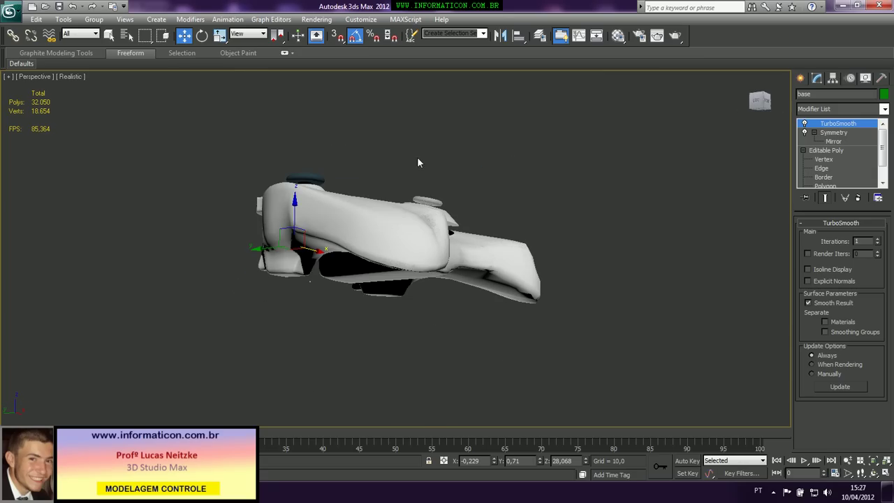
With the smoothed, mirrored end result shown, relax the outer side and top of the grip using the Paint Deformation Relax brush.
{"action": "left_click", "coordinate": [831, 150]}
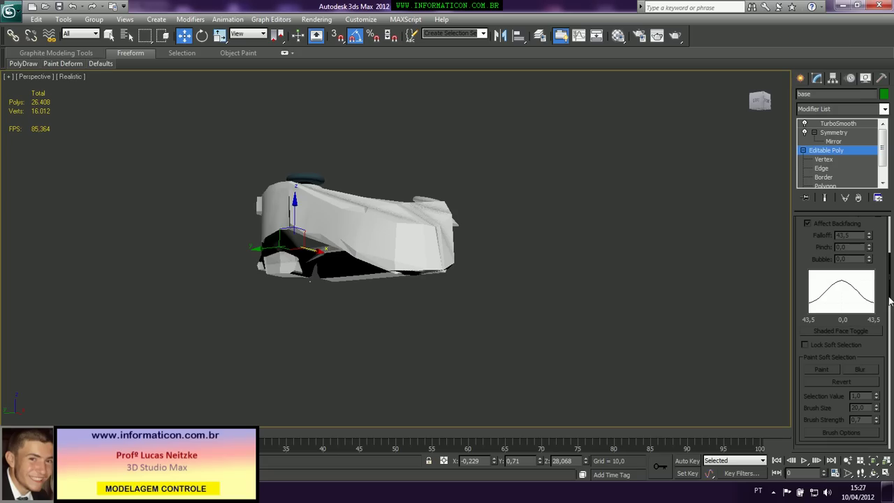
{"action": "scroll", "coordinate": [857, 389], "scroll_direction": "down", "scroll_amount": 10}
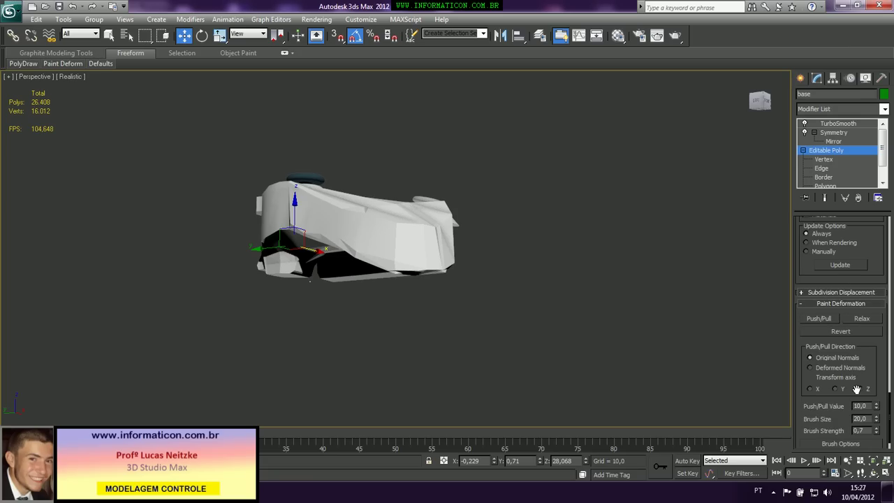
{"action": "left_click", "coordinate": [862, 318]}
{"action": "left_click", "coordinate": [825, 197]}
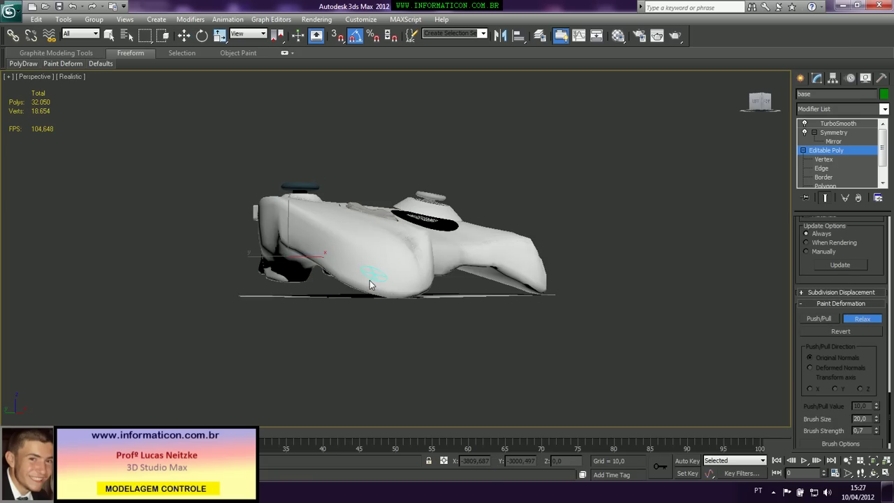
{"action": "middle_click_drag", "start_coordinate": [419, 235], "coordinate": [273, 240], "text": "alt"}
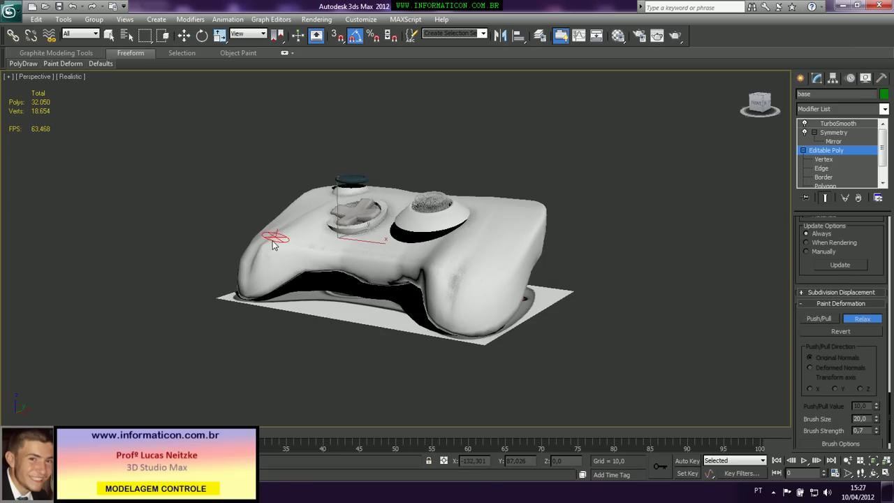
{"action": "left_click_drag", "start_coordinate": [266, 259], "coordinate": [284, 226]}
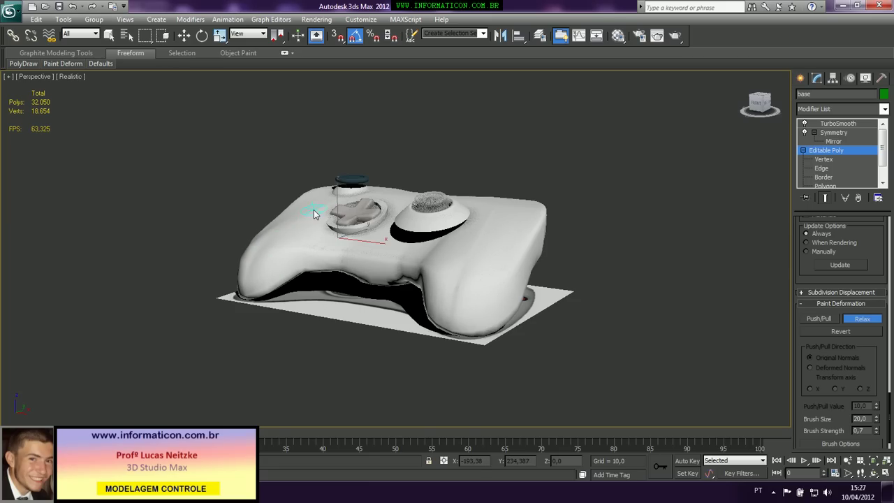
{"action": "mouse_move", "coordinate": [317, 215]}
{"action": "middle_mouse_down", "text": "alt"}
{"action": "mouse_move", "coordinate": [287, 226]}
{"action": "mouse_move", "coordinate": [302, 239]}
{"action": "middle_mouse_up", "text": "alt"}
{"action": "key", "text": "shift+z"}
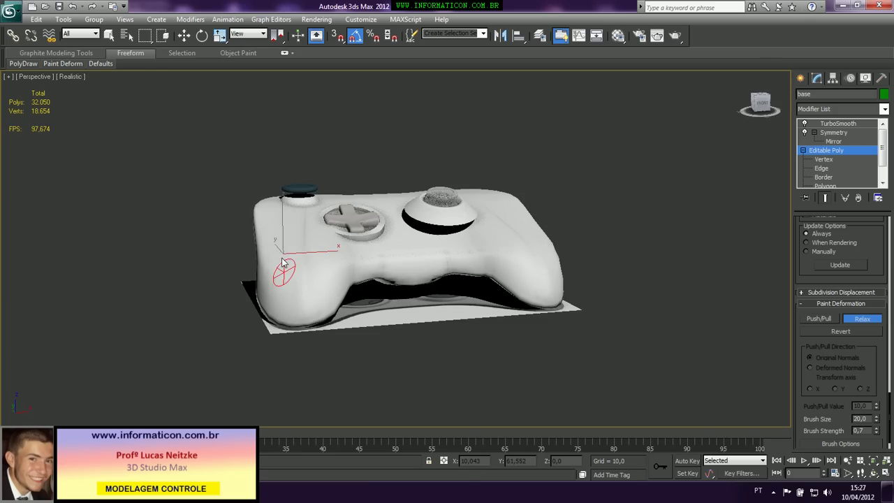
{"action": "mouse_move", "coordinate": [294, 250]}
{"action": "middle_mouse_down", "text": "alt"}
{"action": "mouse_move", "coordinate": [277, 289]}
{"action": "mouse_move", "coordinate": [308, 257]}
{"action": "middle_mouse_up", "text": "alt"}
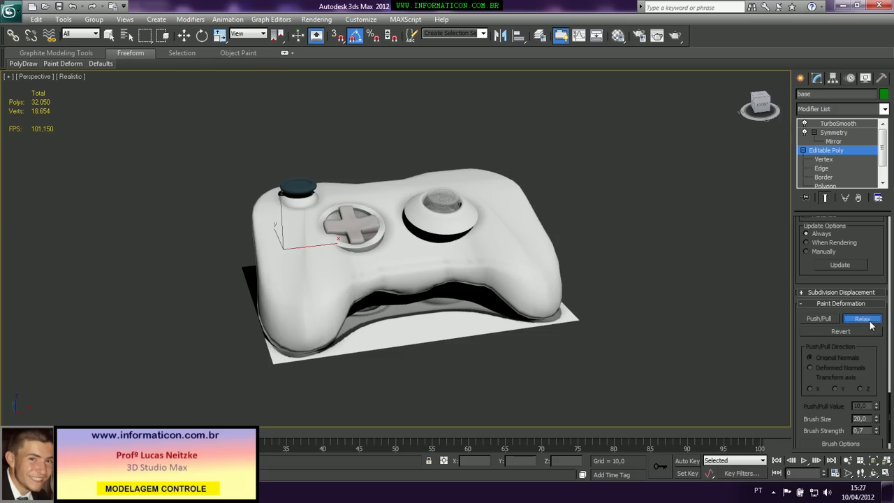
{"action": "key", "text": "w"}
{"action": "left_click", "coordinate": [833, 142]}
{"action": "left_click", "coordinate": [827, 150]}
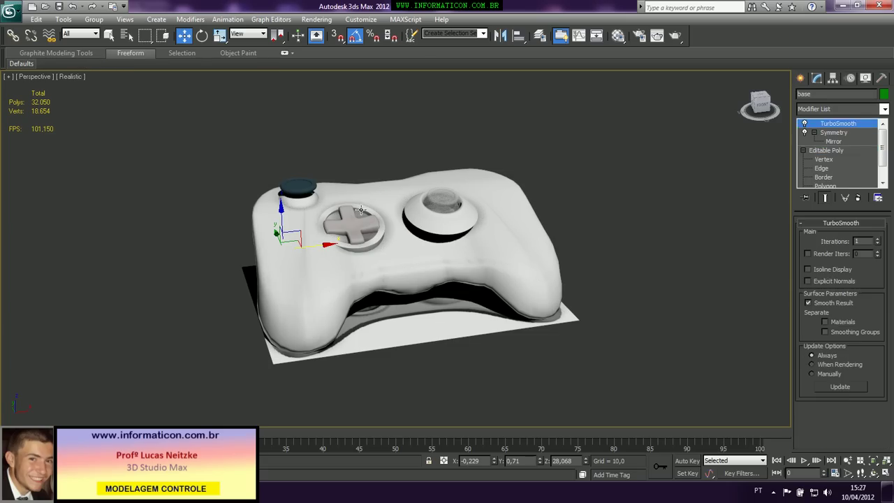
Select the D-pad cross with its surrounding ring parts and raise them about 6 units out of the base.
{"action": "left_click", "coordinate": [300, 176]}
{"action": "left_click_drag", "start_coordinate": [371, 277], "coordinate": [316, 272]}
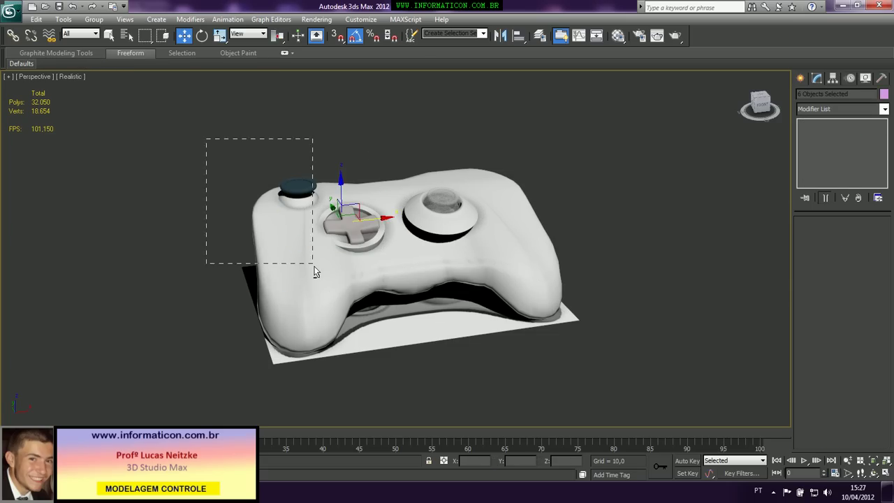
{"action": "left_click_drag", "start_coordinate": [350, 200], "coordinate": [348, 192]}
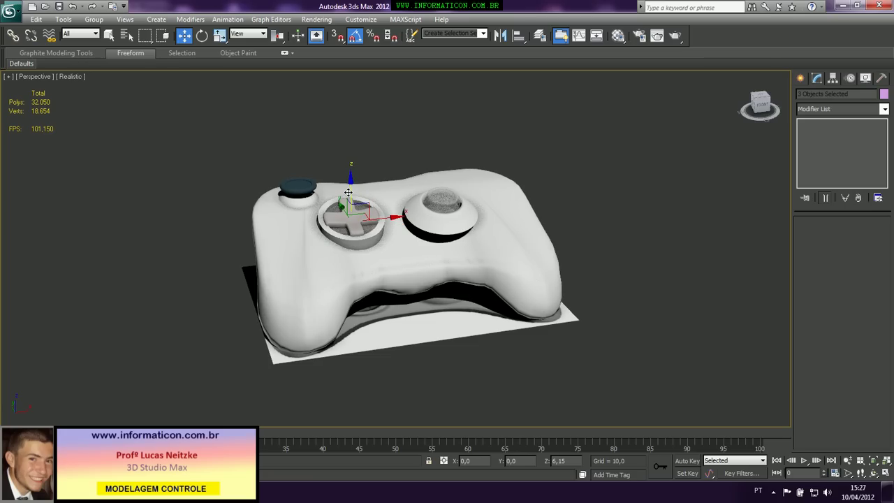
Compare the controller's shape with the reference photo xbox_controle1, examining the grips, D-pad and round stick mount from several angles.
{"action": "middle_click_drag", "start_coordinate": [348, 192], "coordinate": [425, 198], "text": "alt"}
{"action": "key", "text": "alt+Tab"}
{"action": "key", "text": "alt+Tab"}
{"action": "middle_click_drag", "start_coordinate": [461, 159], "coordinate": [325, 238], "text": "alt"}
{"action": "key", "text": "alt+Tab"}
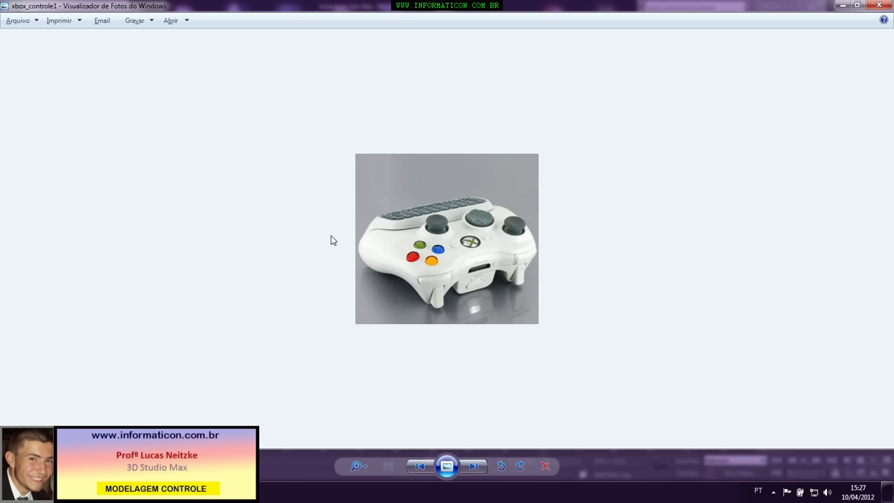
{"action": "key", "text": "alt+Tab"}
{"action": "middle_click_drag", "start_coordinate": [333, 199], "coordinate": [395, 152], "text": "alt"}
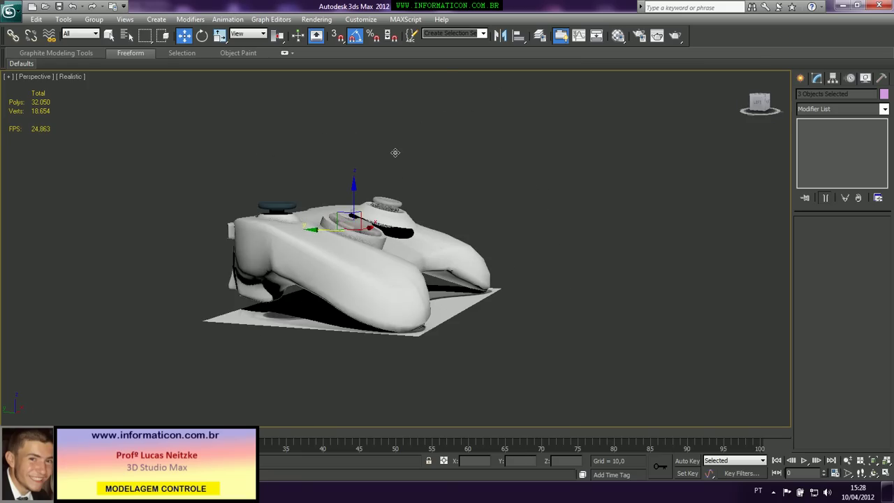
{"action": "mouse_move", "coordinate": [368, 181]}
{"action": "middle_mouse_down", "text": "alt"}
{"action": "mouse_move", "coordinate": [348, 236]}
{"action": "mouse_move", "coordinate": [290, 144]}
{"action": "mouse_move", "coordinate": [309, 136]}
{"action": "mouse_move", "coordinate": [383, 161]}
{"action": "middle_mouse_up", "text": "alt"}
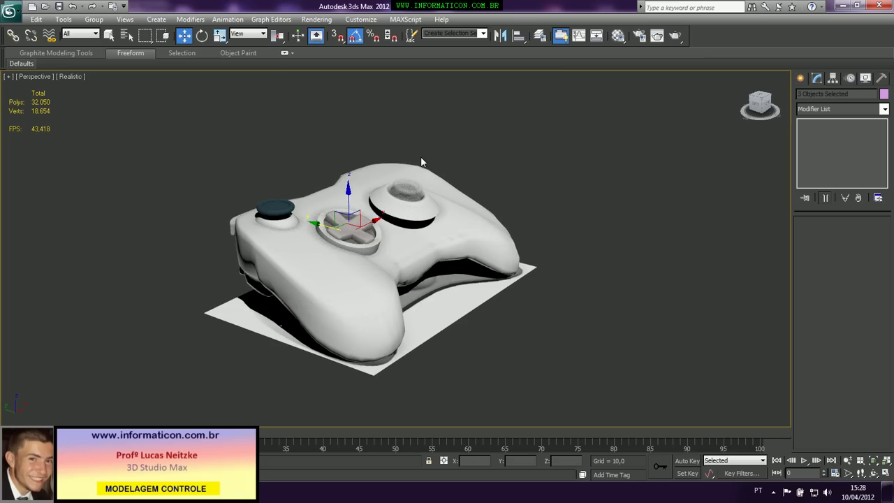
{"action": "scroll", "coordinate": [401, 180], "scroll_direction": "up", "scroll_amount": 2}
{"action": "scroll", "coordinate": [400, 183], "scroll_direction": "up", "scroll_amount": 2}
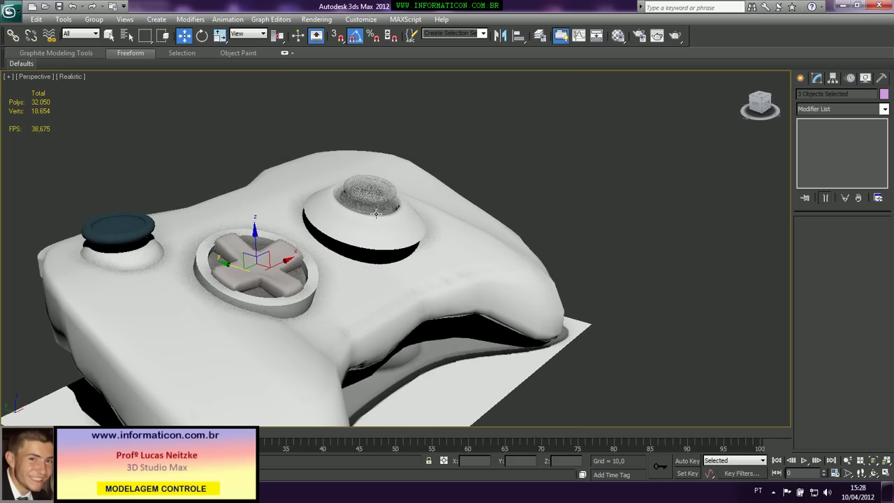
{"action": "left_click", "coordinate": [384, 195]}
{"action": "left_click", "coordinate": [241, 143]}
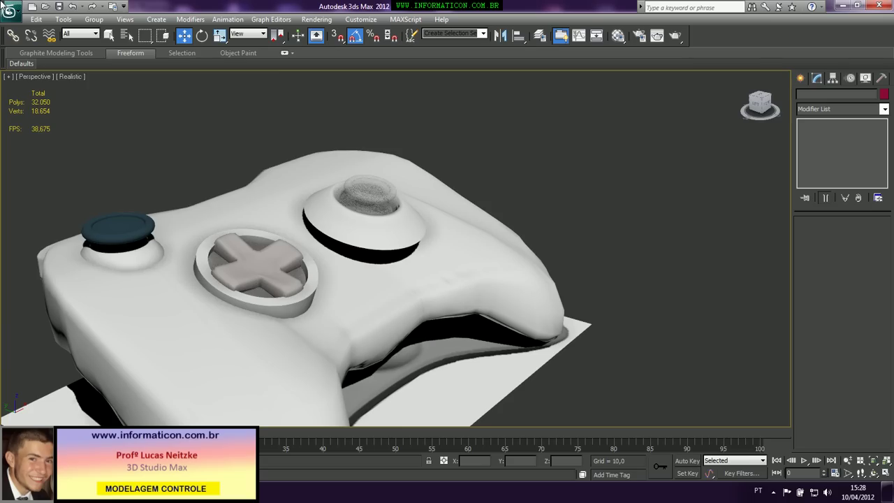
Save the scene under the new name parte12 in the scenes folder.
{"action": "left_click", "coordinate": [11, 12]}
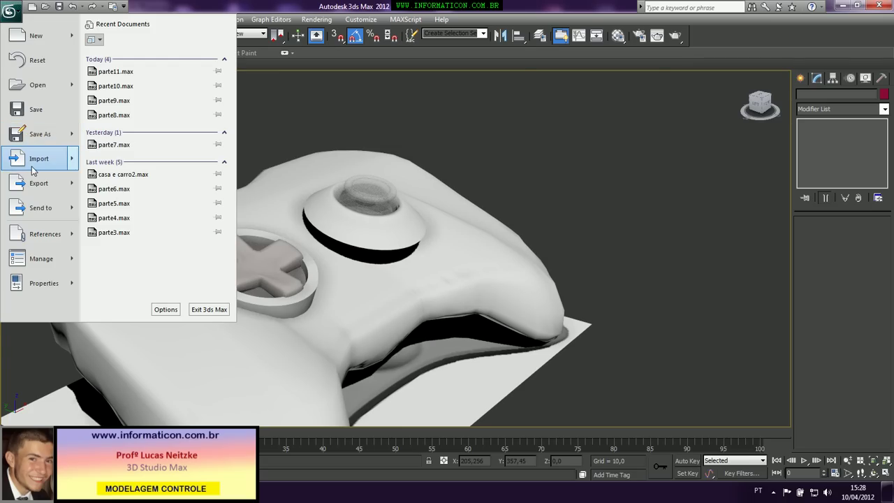
{"action": "left_click", "coordinate": [35, 139]}
{"action": "left_click", "coordinate": [103, 305]}
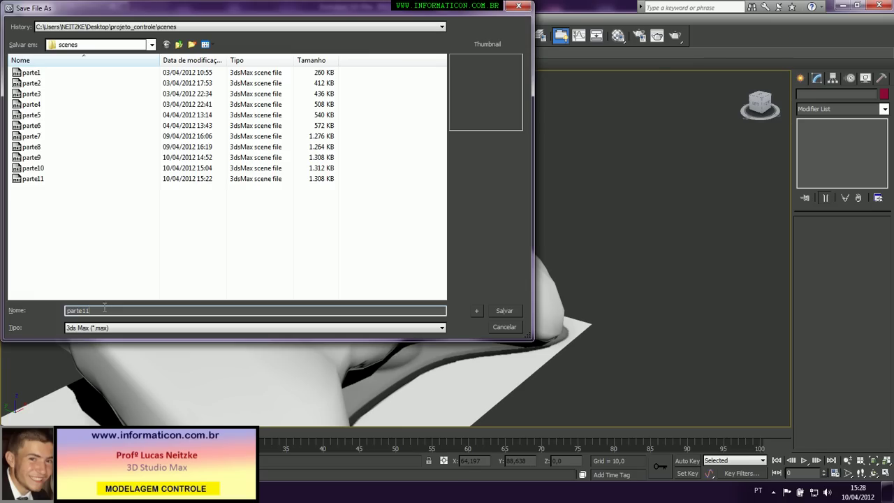
{"action": "key", "text": "BackSpace"}
{"action": "type", "text": "2"}
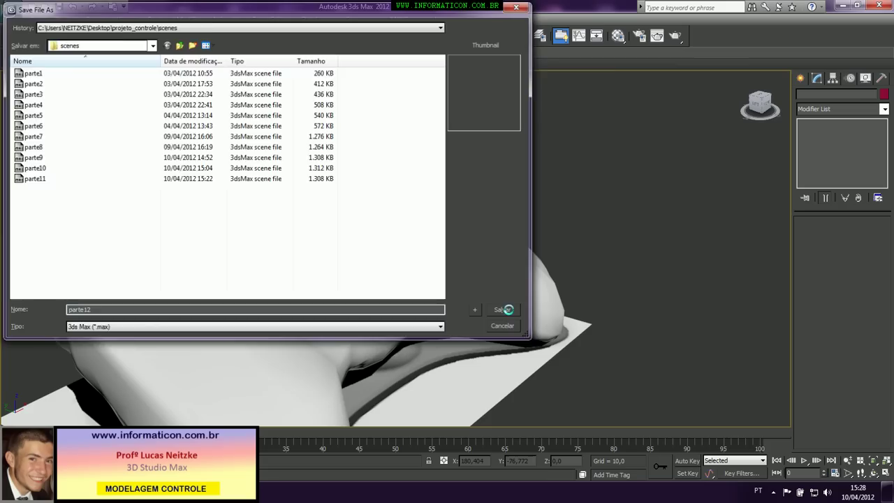
{"action": "left_click", "coordinate": [504, 310]}
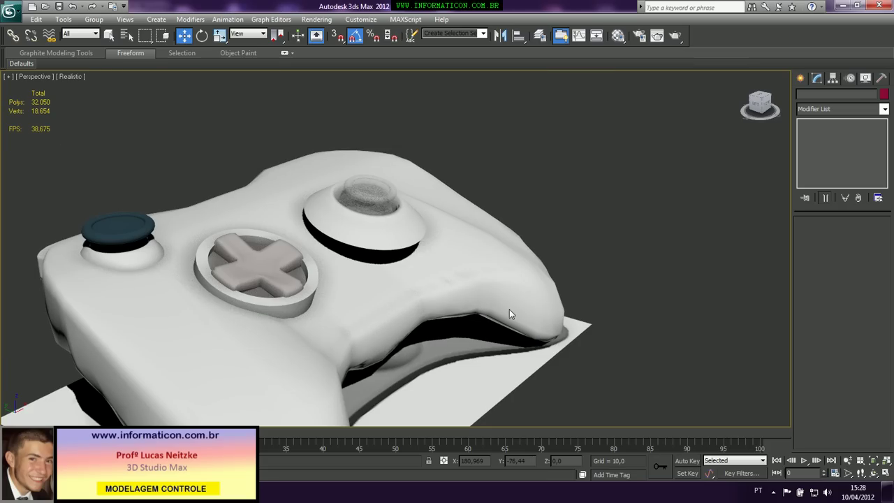